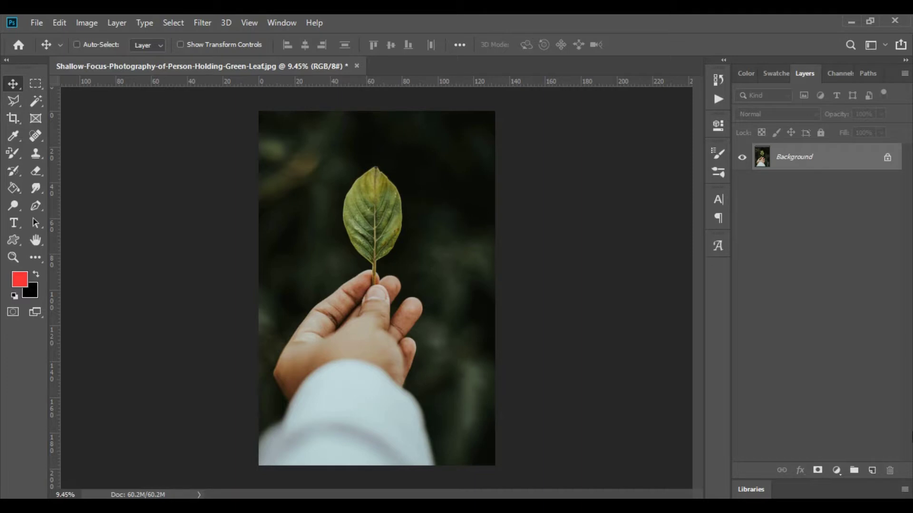
Add a new layer above the photo and fill it with solid red, ff0000, using the Paint Bucket
click(871, 470)
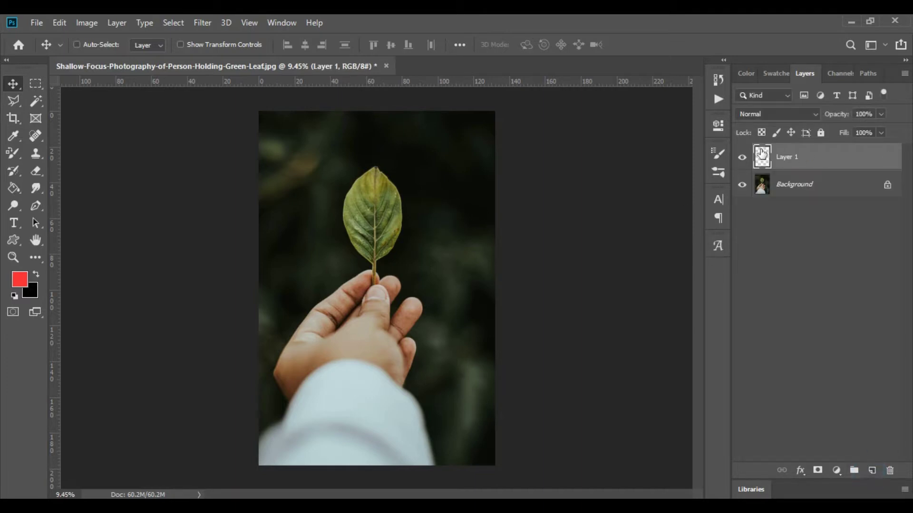
click(18, 285)
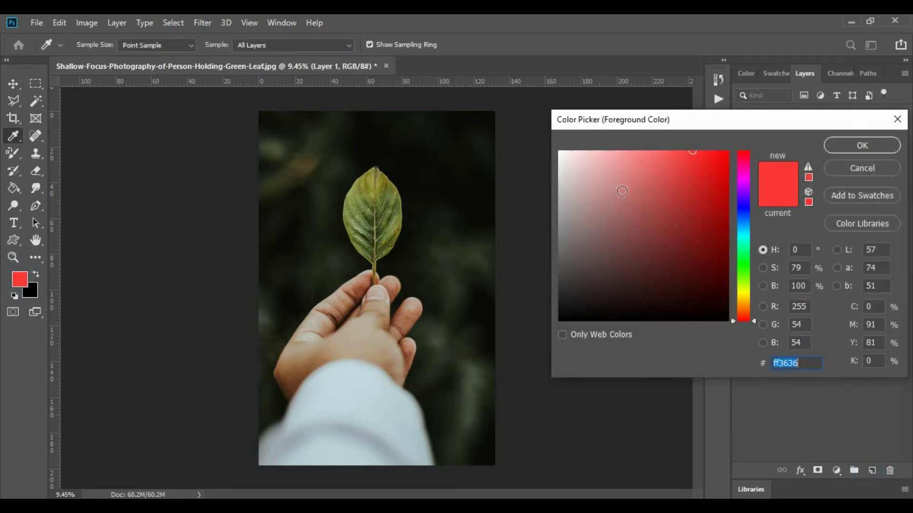
text(ff0000)
click(848, 153)
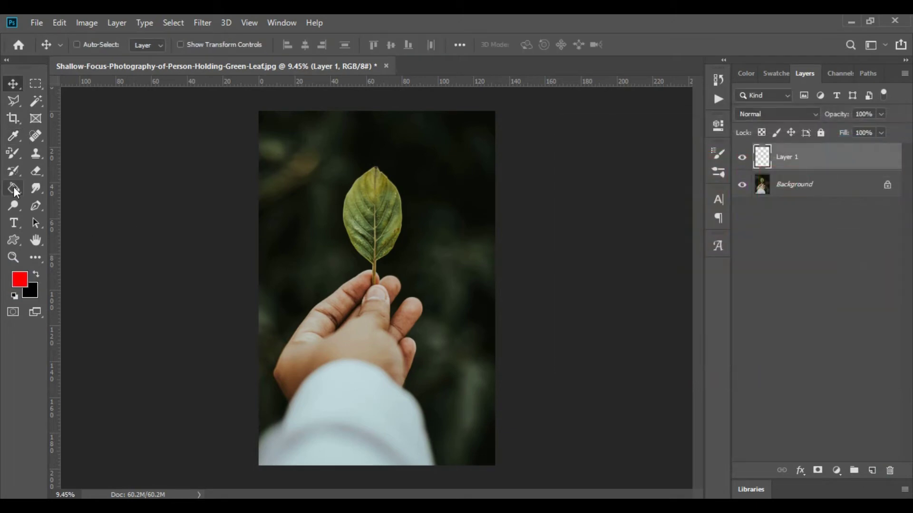
click(13, 188)
click(399, 210)
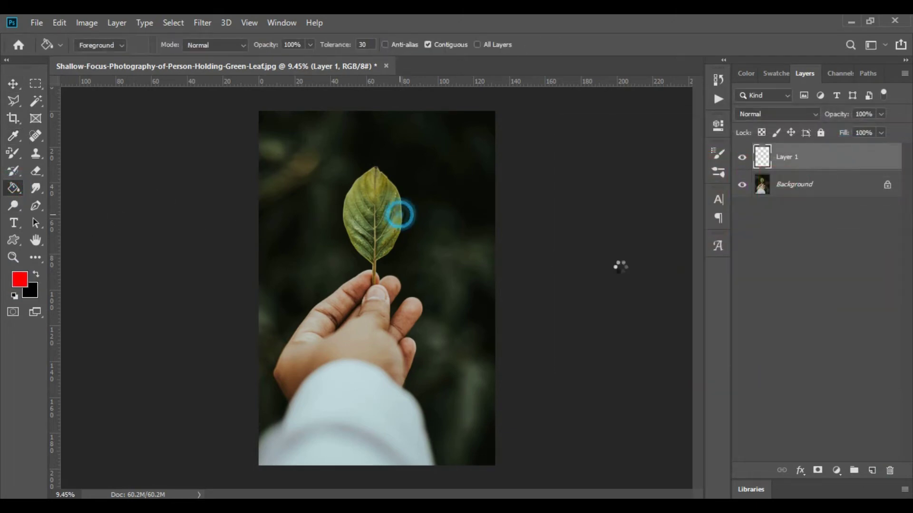
Set the red layer's blend mode to Color
click(764, 119)
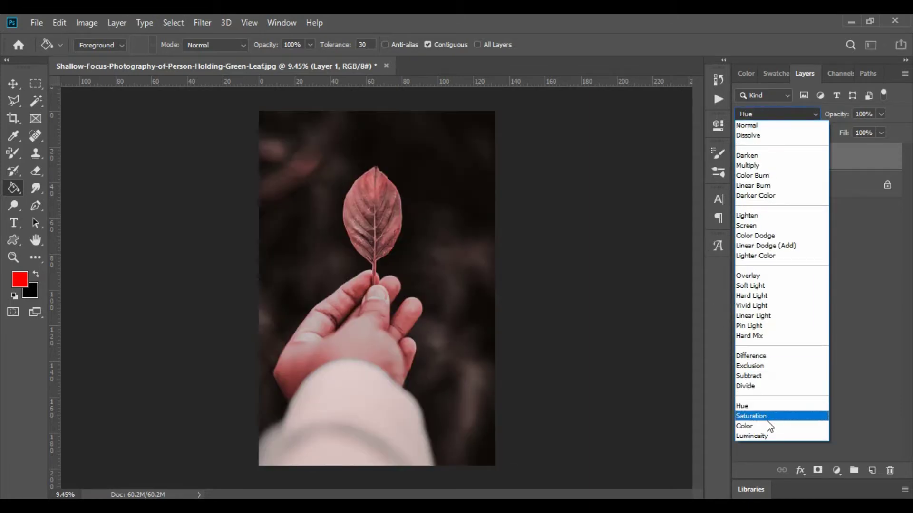
click(767, 427)
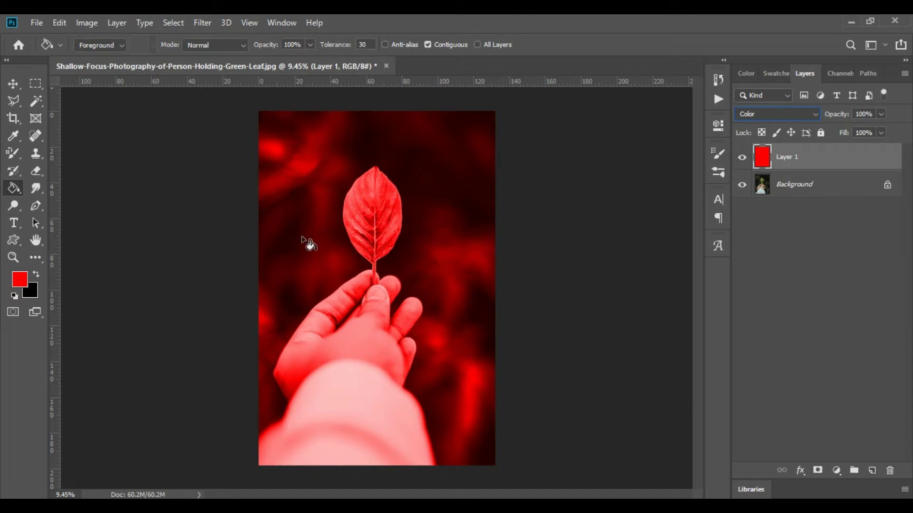
click(11, 83)
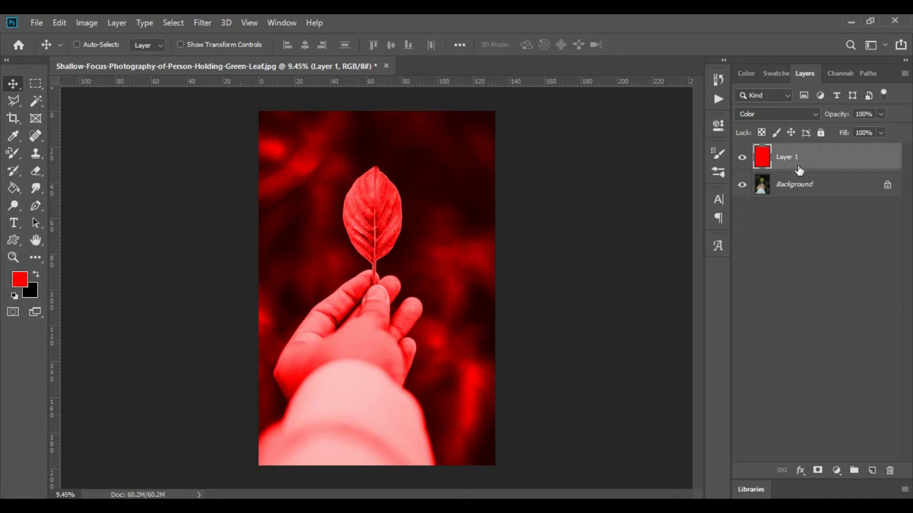
Add a layer mask to the red layer and set the foreground colour to white, ffffff
click(817, 471)
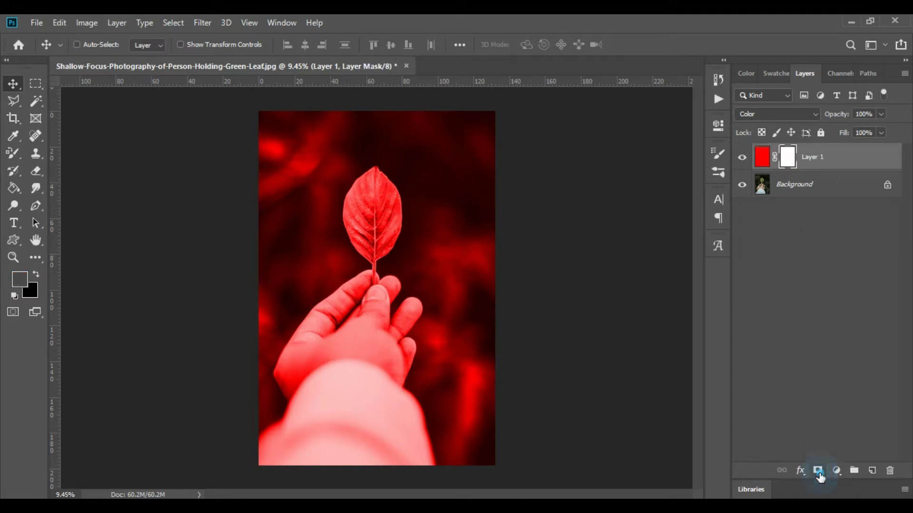
click(20, 281)
click(560, 152)
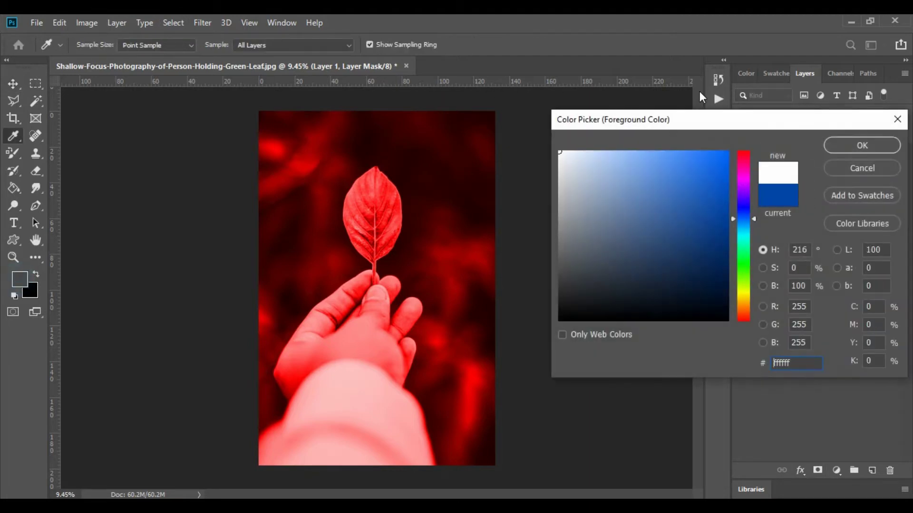
click(853, 142)
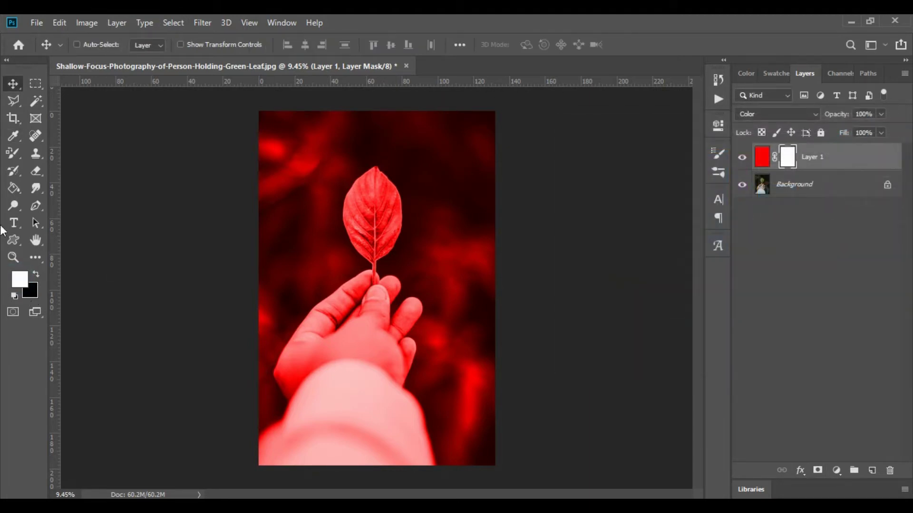
Draw a white-to-black radial gradient on the mask from the leaf's centre outward, limiting the red tint to the leaf area
click(13, 188)
click(51, 187)
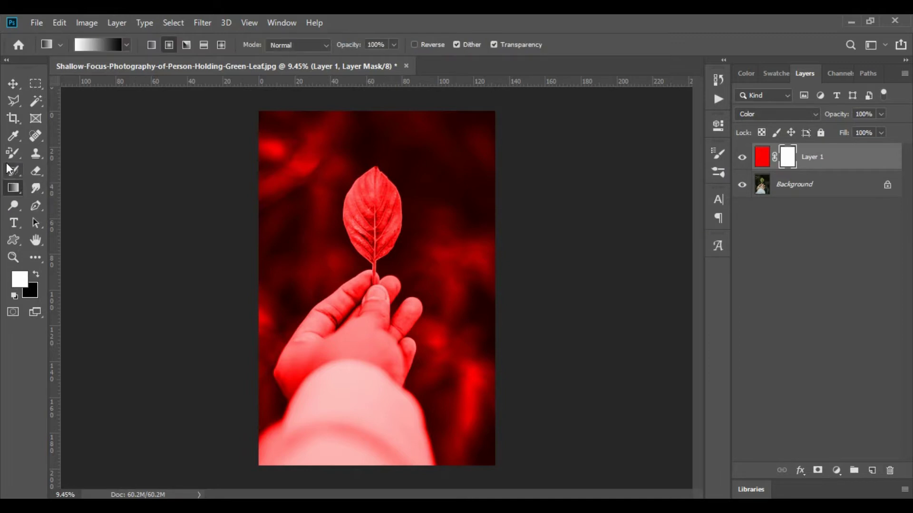
click(126, 45)
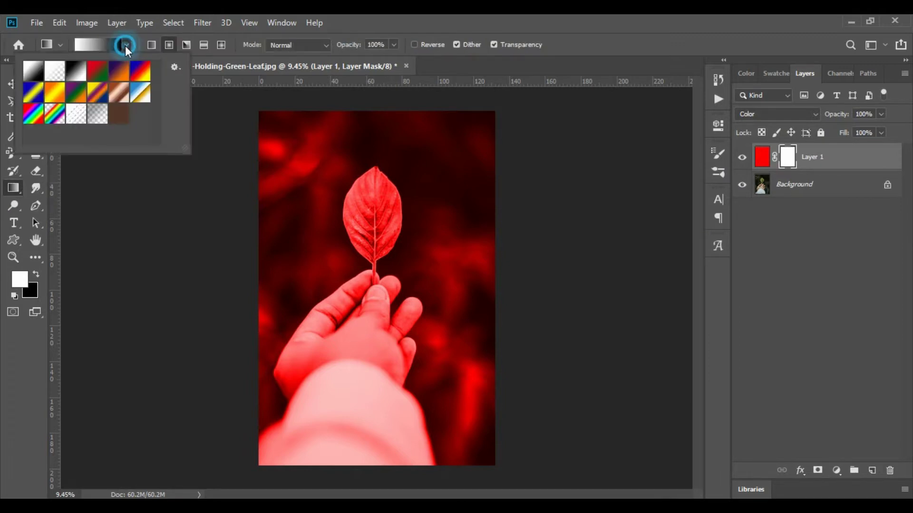
click(36, 71)
click(169, 45)
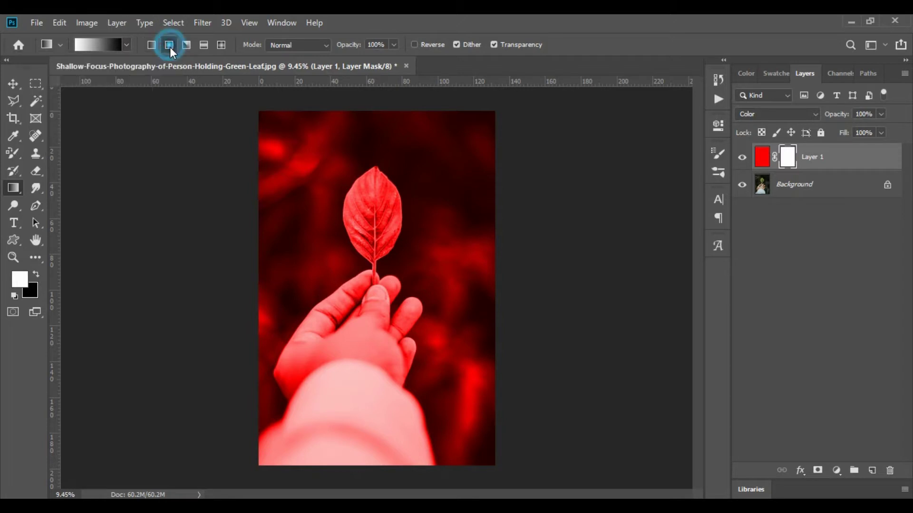
drag(375, 215, 438, 292)
Refill the masked layer's colour content, not its mask, with a saturated blue using the Paint Bucket
click(763, 160)
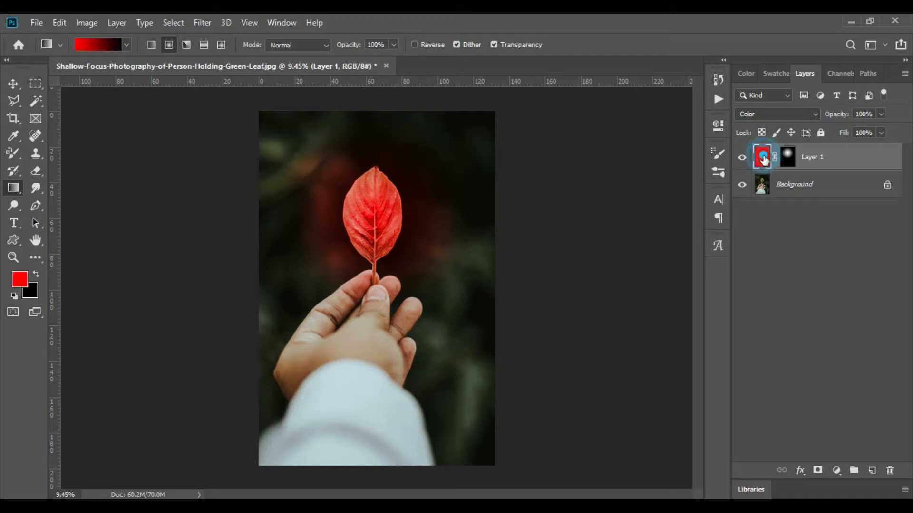
click(15, 285)
click(744, 212)
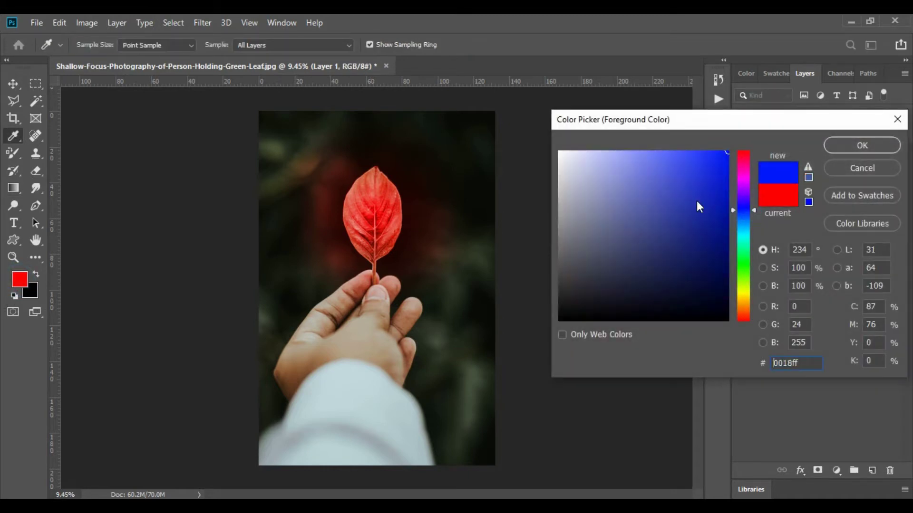
click(683, 190)
click(848, 143)
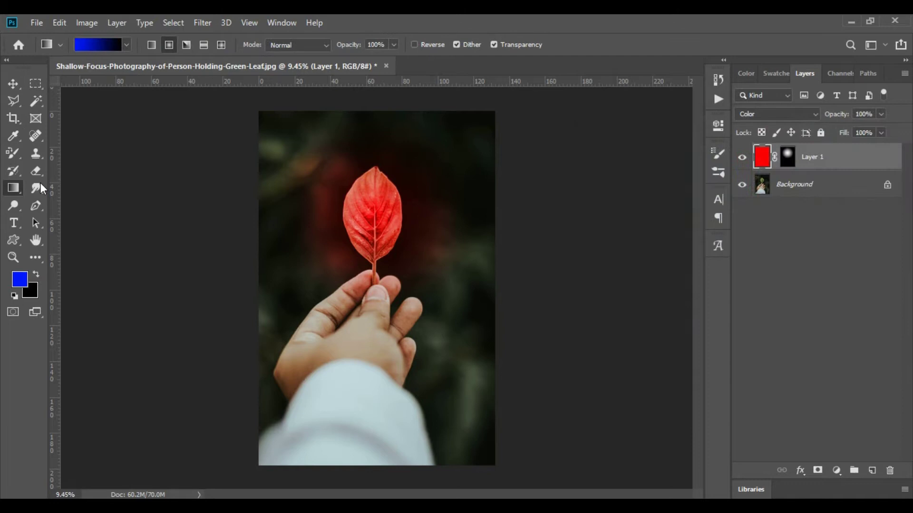
right_click(11, 189)
click(75, 201)
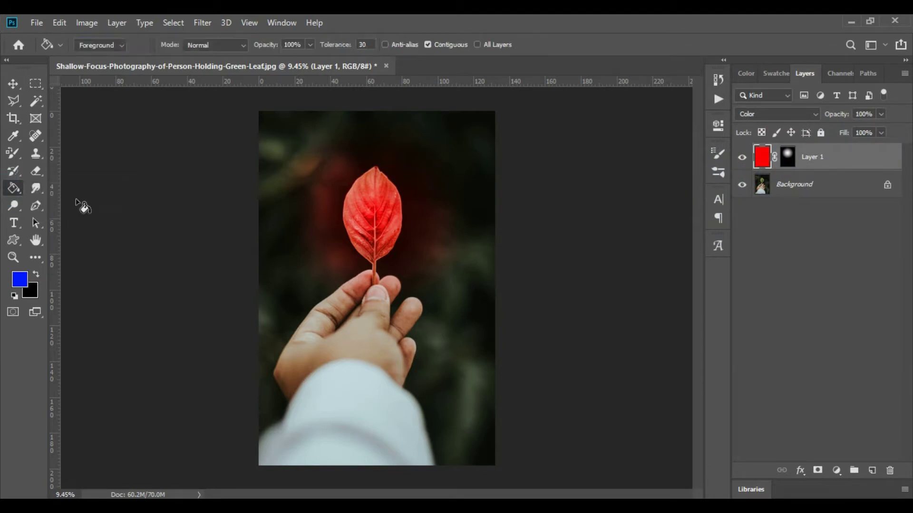
click(399, 206)
Delete the blue colour layer together with its mask
scroll(366, 257, down, 1)
scroll(365, 256, up, 2)
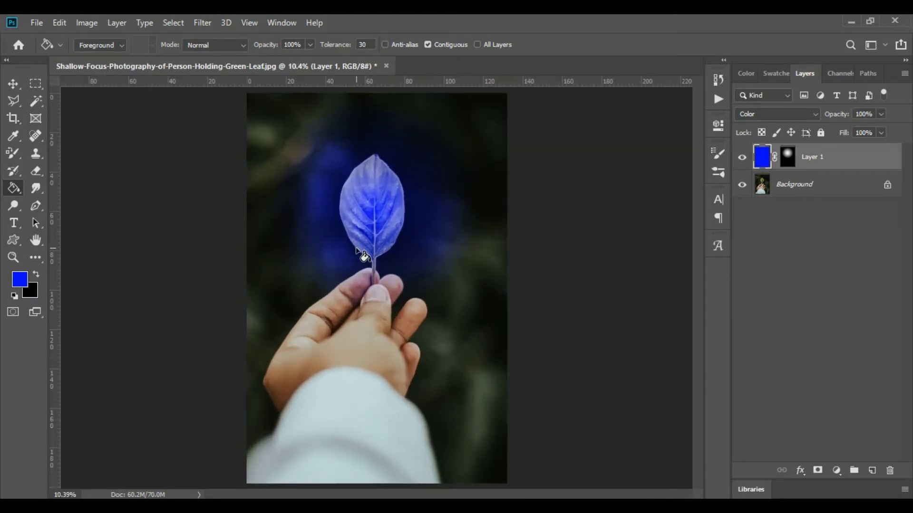
scroll(364, 257, up, 1)
scroll(363, 257, down, 2)
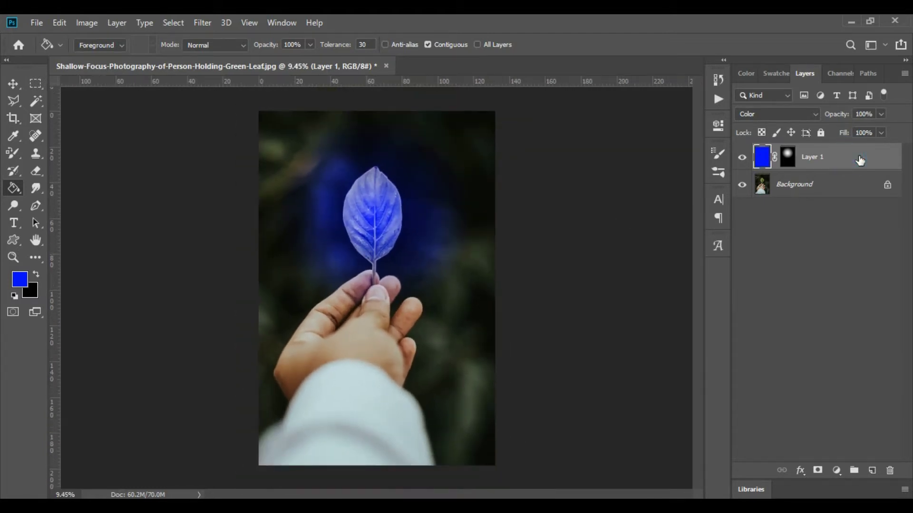
key(Delete)
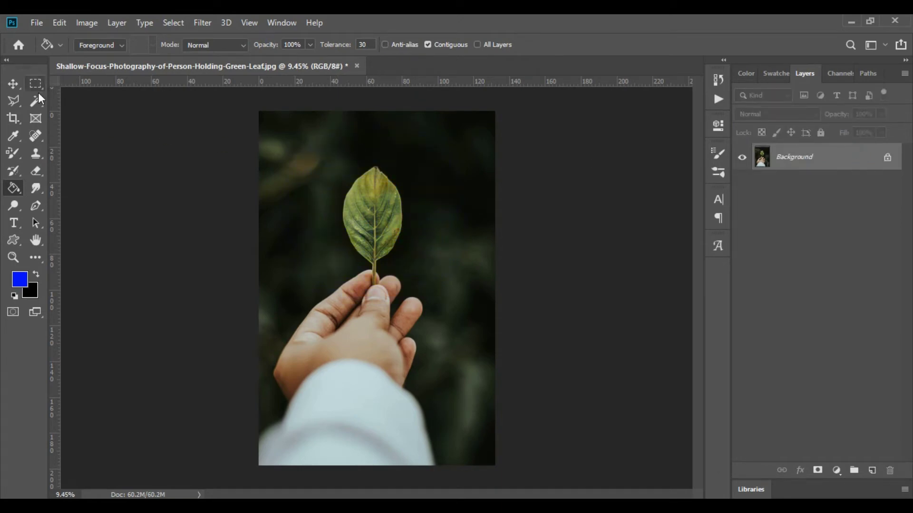
Select the dark background around the leaf and hand with the Magic Wand, and invert the selection
click(37, 99)
click(424, 177)
right_click(424, 177)
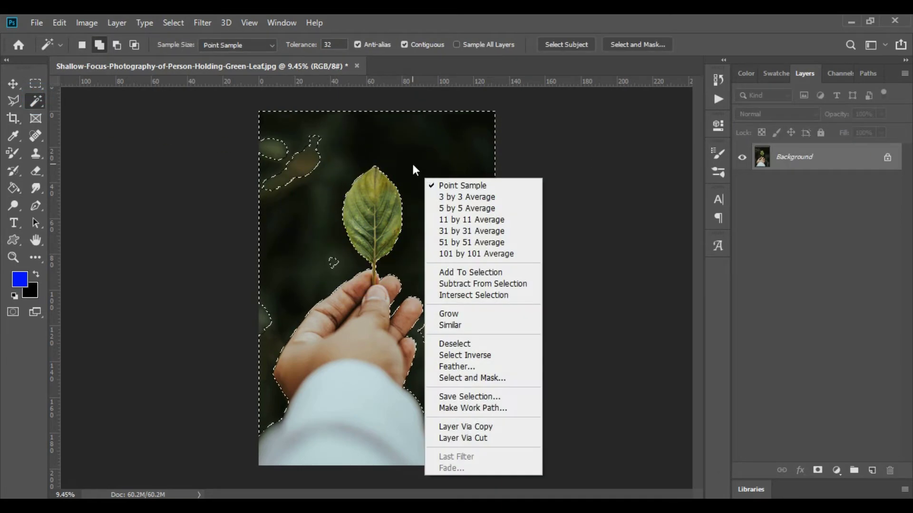
key(Escape)
scroll(423, 164, up, 3)
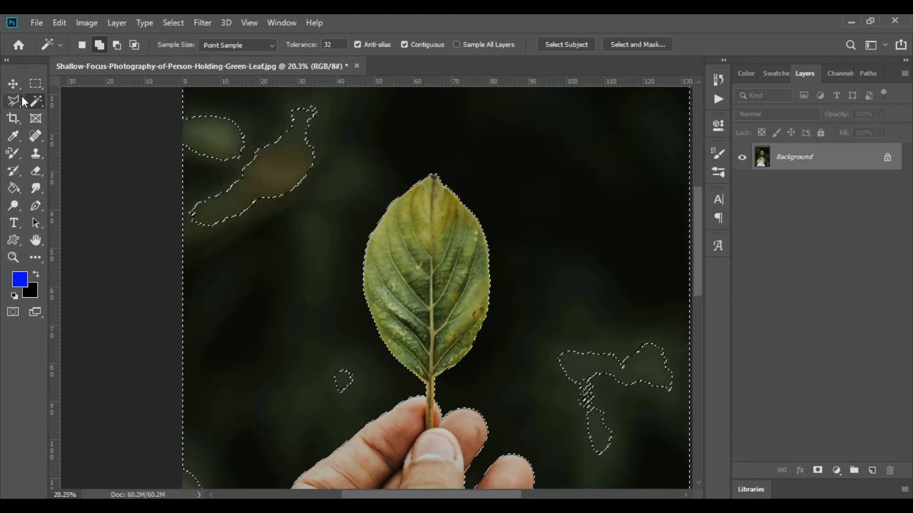
click(34, 84)
right_click(464, 205)
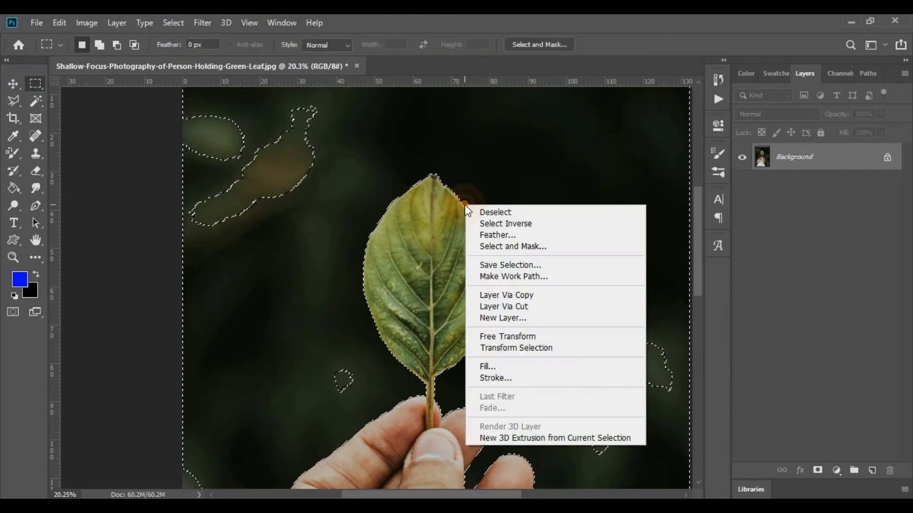
click(500, 224)
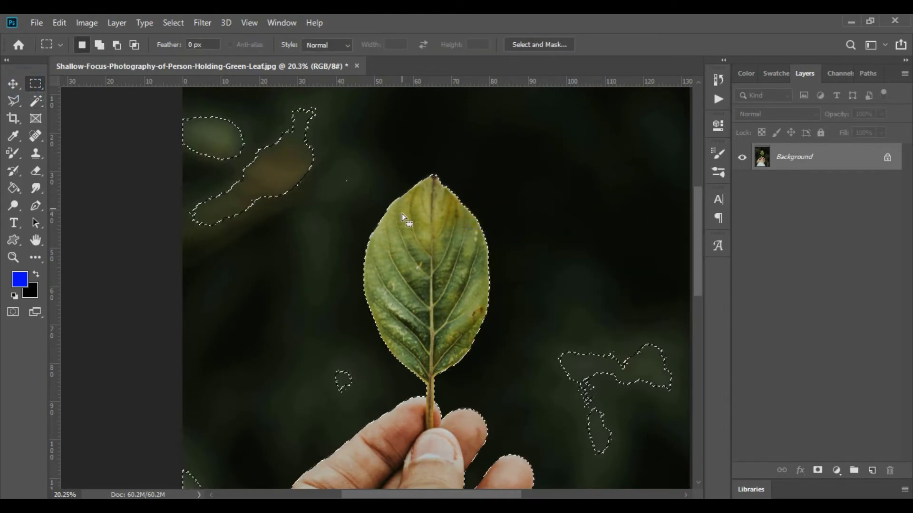
Paint the selected leaf blue with the Color Replacement Tool
click(19, 156)
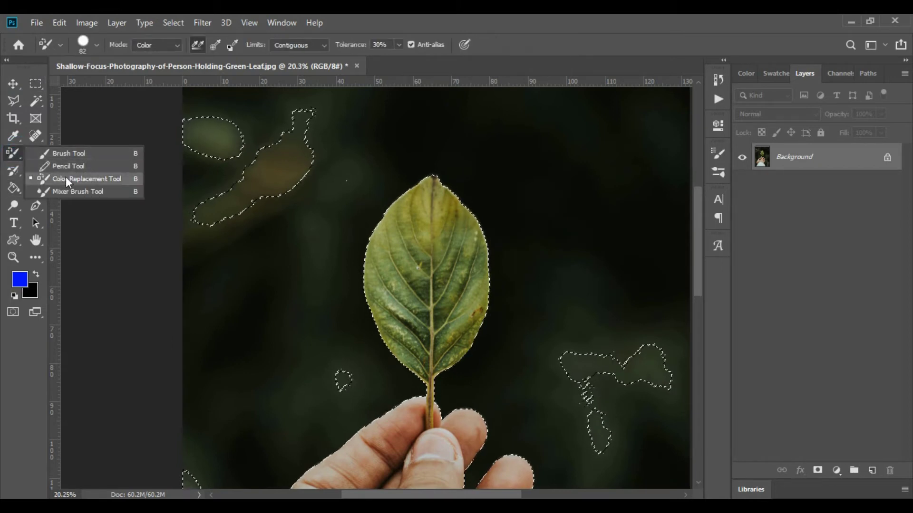
click(64, 179)
mouse_move(444, 190)
mouse_down()
mouse_move(432, 175)
mouse_move(395, 204)
mouse_move(466, 218)
mouse_move(459, 240)
mouse_move(304, 263)
mouse_move(494, 283)
mouse_move(483, 258)
mouse_move(181, 257)
mouse_move(495, 311)
mouse_move(457, 295)
mouse_move(357, 298)
mouse_move(473, 328)
mouse_move(383, 322)
mouse_move(496, 343)
mouse_move(387, 348)
mouse_move(456, 369)
mouse_move(432, 385)
mouse_move(481, 379)
mouse_move(430, 353)
mouse_move(381, 347)
mouse_move(460, 340)
mouse_up()
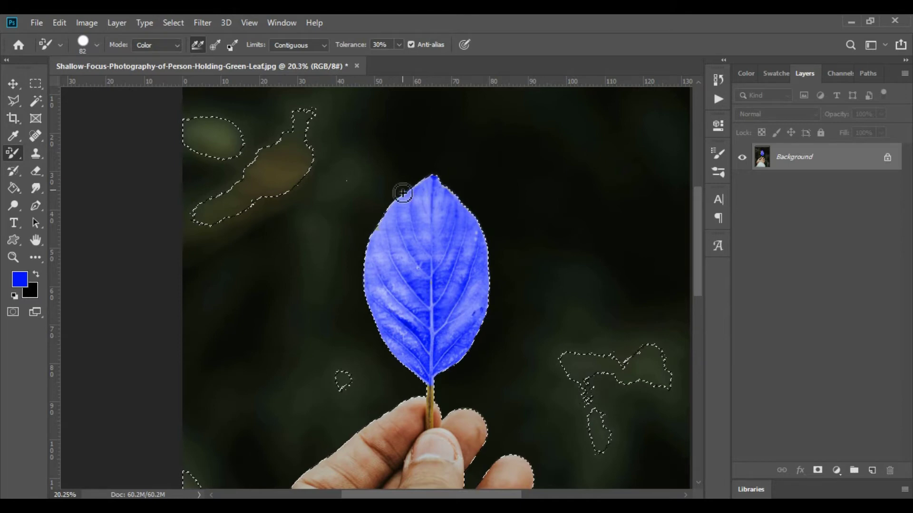
Touch up the unpainted spot along the leaf's upper edge with blue and clear the selection
scroll(404, 193, up, 3)
scroll(415, 194, up, 3)
scroll(401, 246, down, 2)
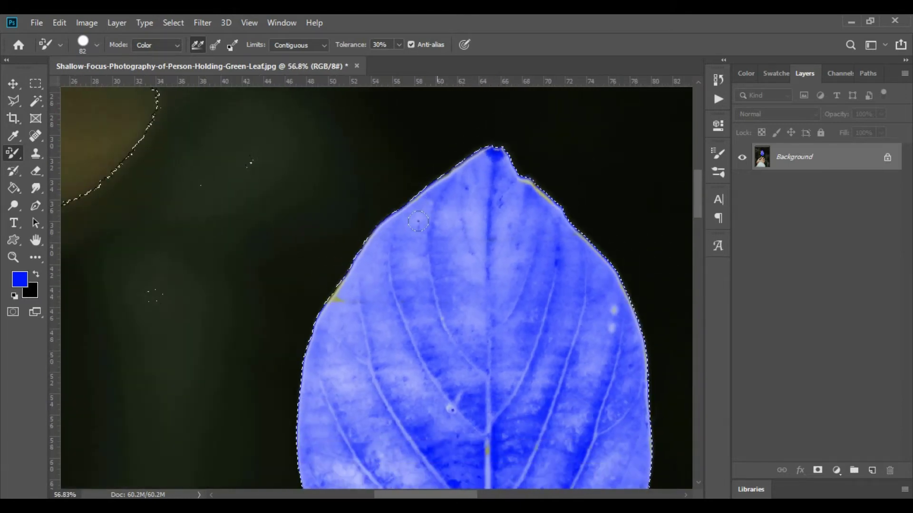
drag(324, 295, 308, 295)
scroll(510, 282, down, 5)
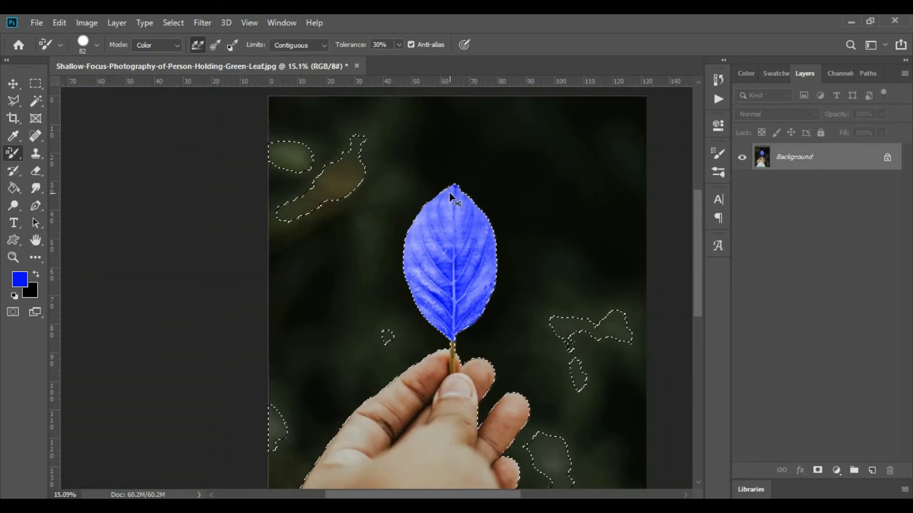
key(ctrl+d)
scroll(523, 209, down, 2)
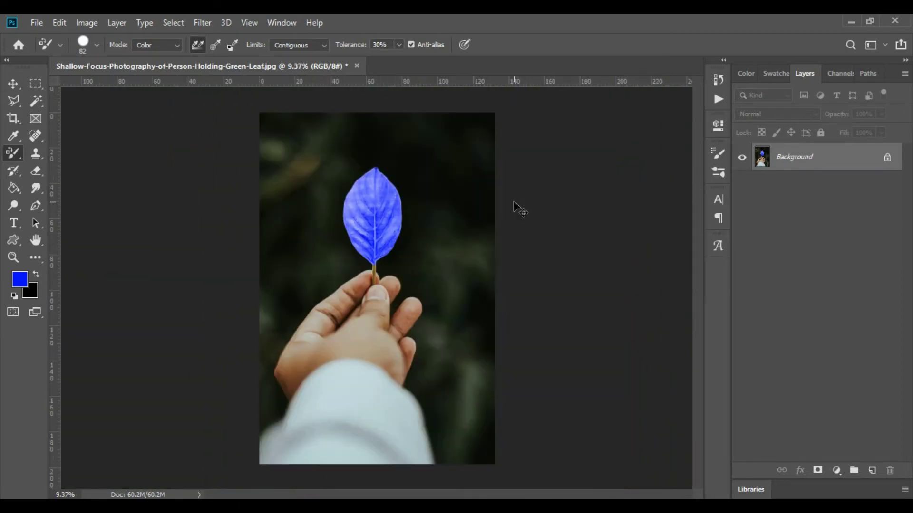
Undo the blue colour replacement on the leaf and the selection inversion, and clear the remaining selection
key(ctrl+z)
key(ctrl+z)
key(ctrl+z)
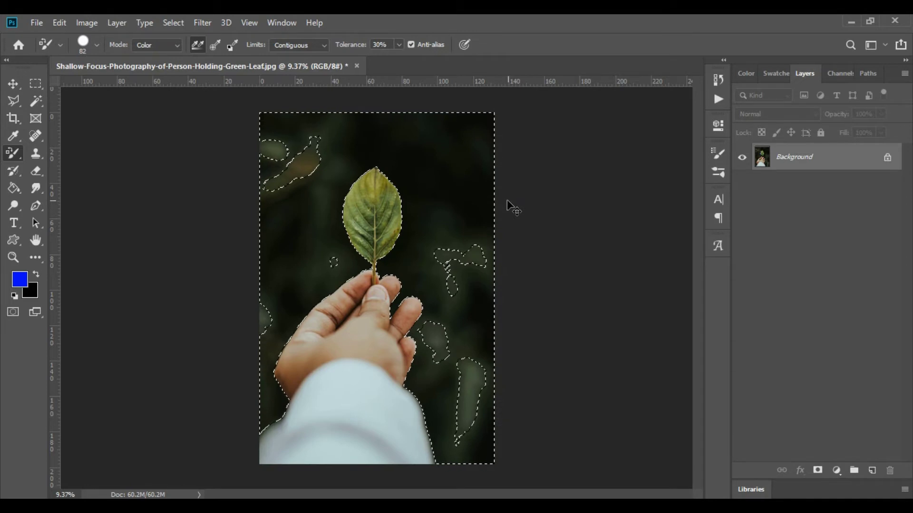
key(ctrl+d)
scroll(338, 181, up, 2)
scroll(350, 194, down, 1)
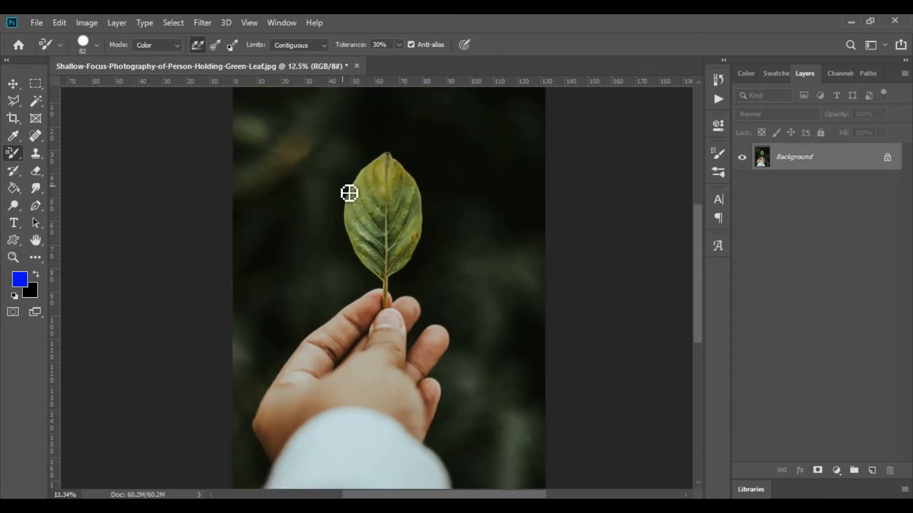
scroll(350, 194, down, 2)
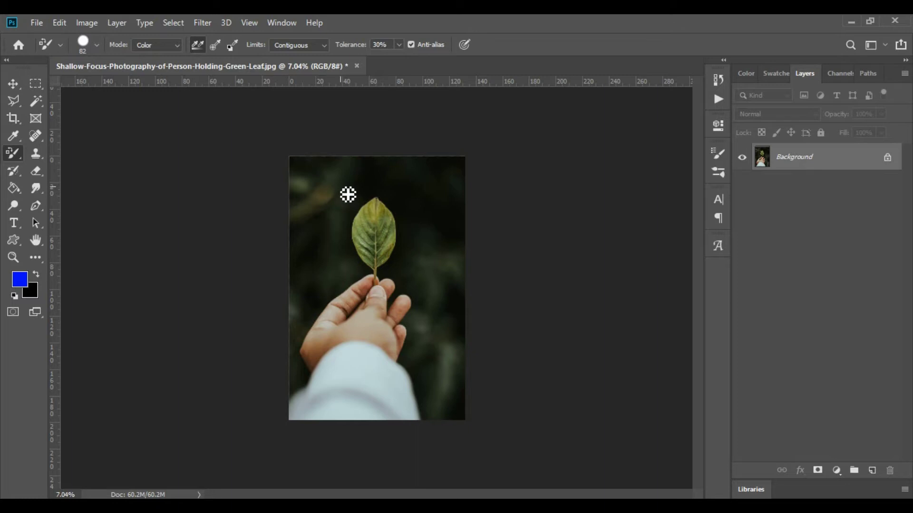
Try a Hue/Saturation adjustment on the whole photo with saturation +32, and discard it
key(i)
key(ctrl+u)
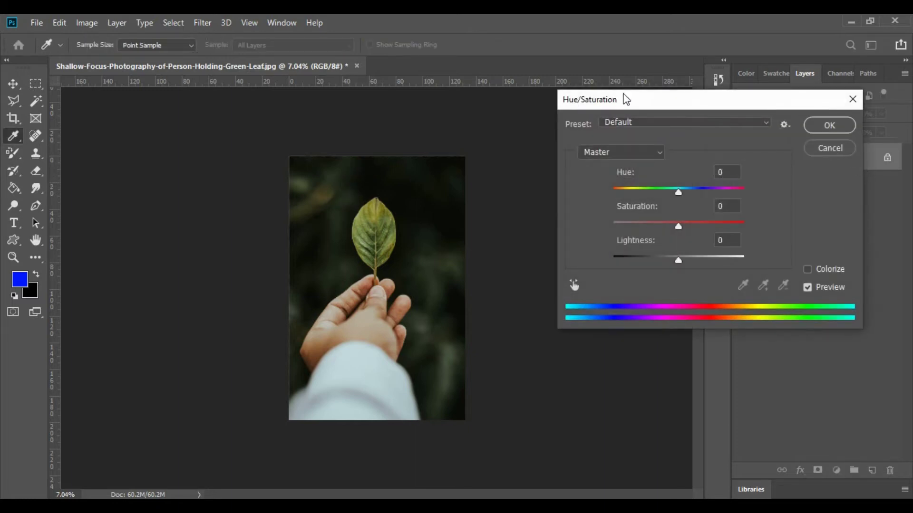
drag(627, 99, 597, 100)
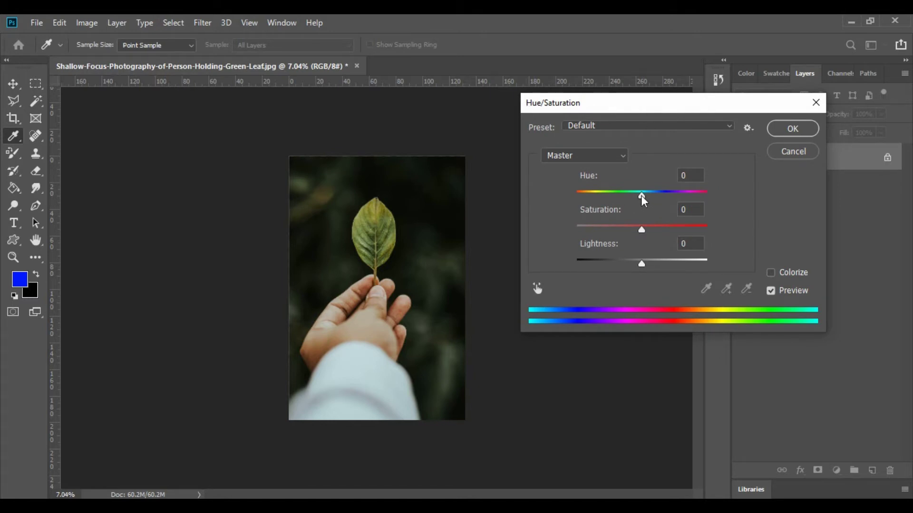
drag(641, 195, 649, 230)
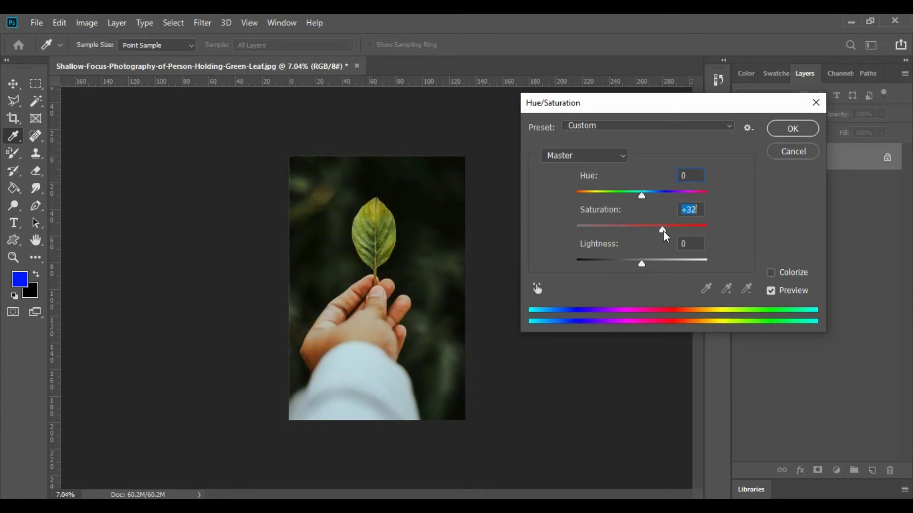
click(791, 152)
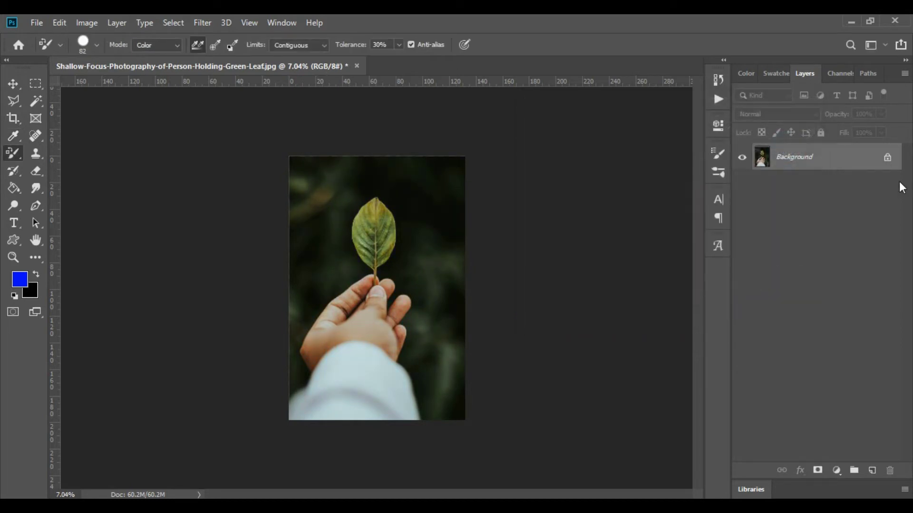
Select the green leaf with the Quick Selection tool and copy it onto a new layer
scroll(416, 261, up, 5)
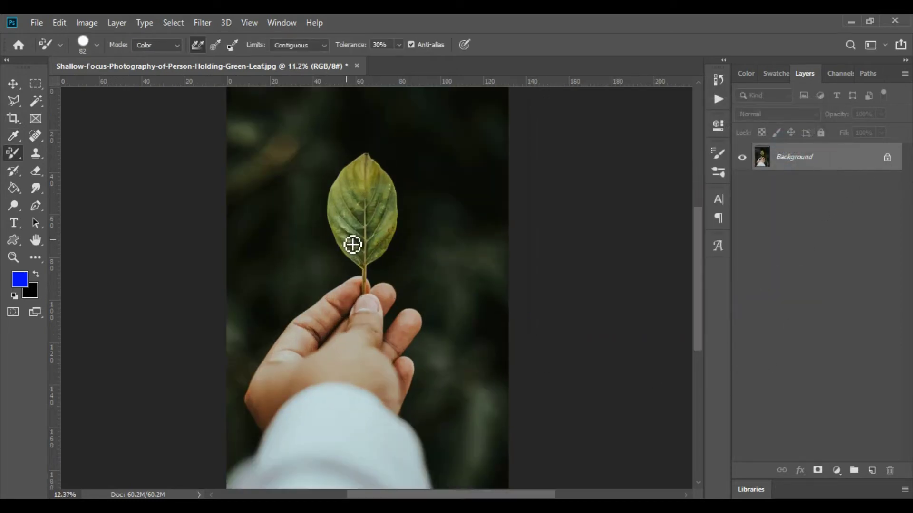
click(36, 101)
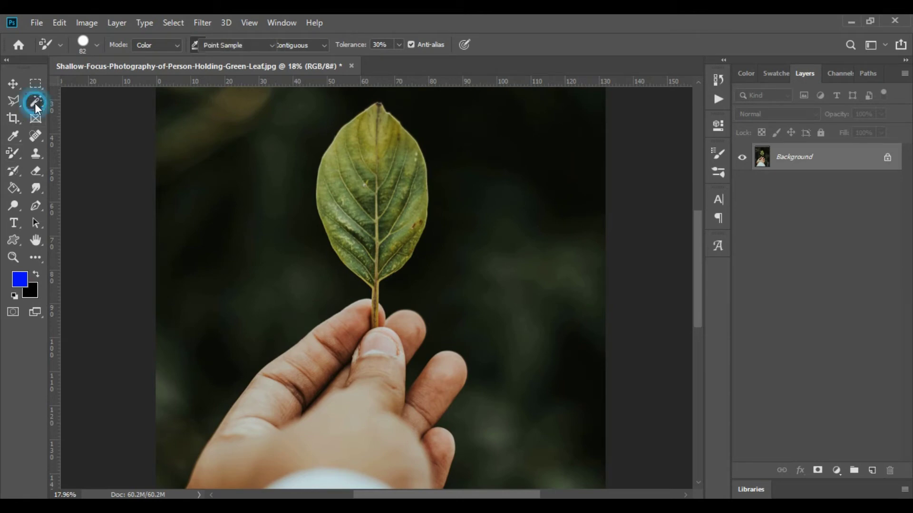
right_click(36, 101)
click(76, 101)
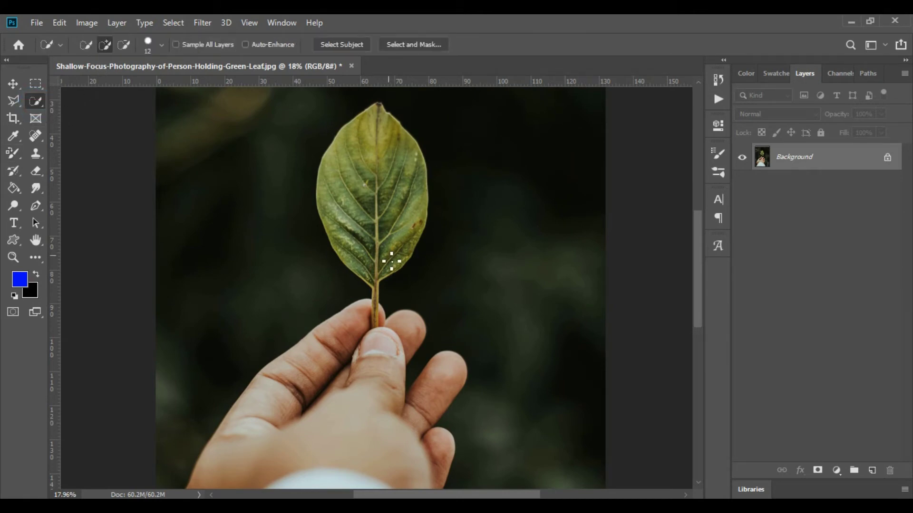
mouse_move(391, 261)
mouse_down()
mouse_move(411, 200)
mouse_move(396, 143)
mouse_up()
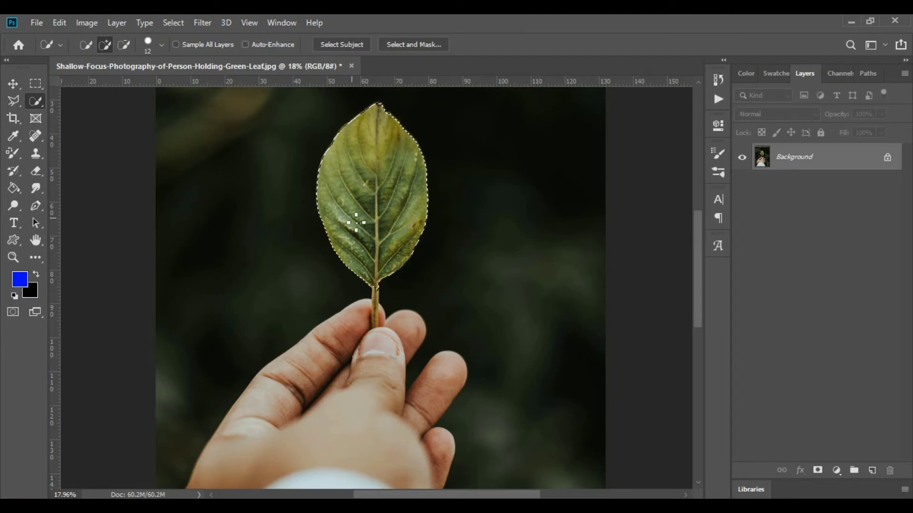
key(ctrl+j)
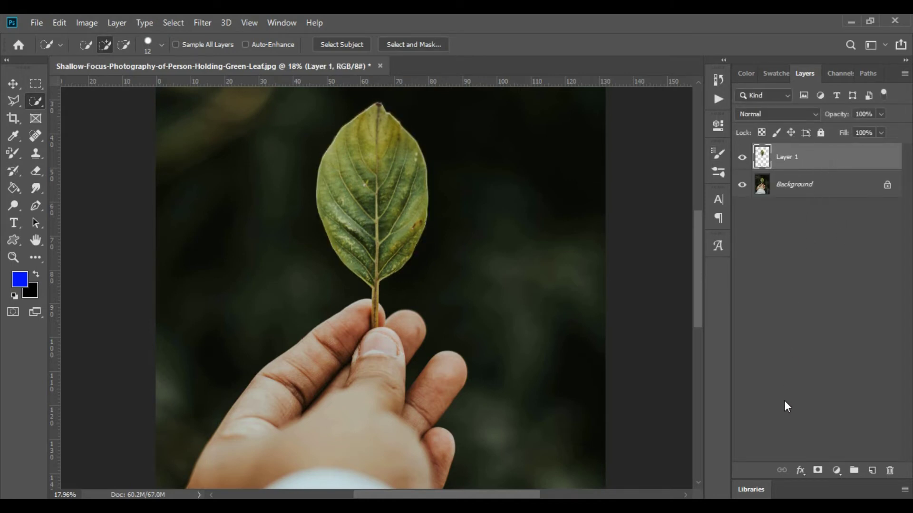
Add a Hue/Saturation adjustment layer above the leaf copy with hue -57, saturation +41 and lightness +6
click(839, 470)
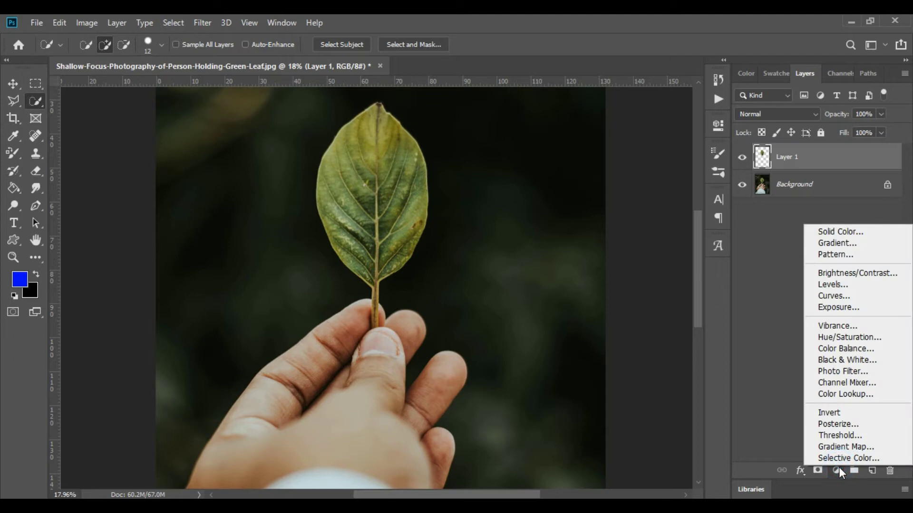
click(851, 337)
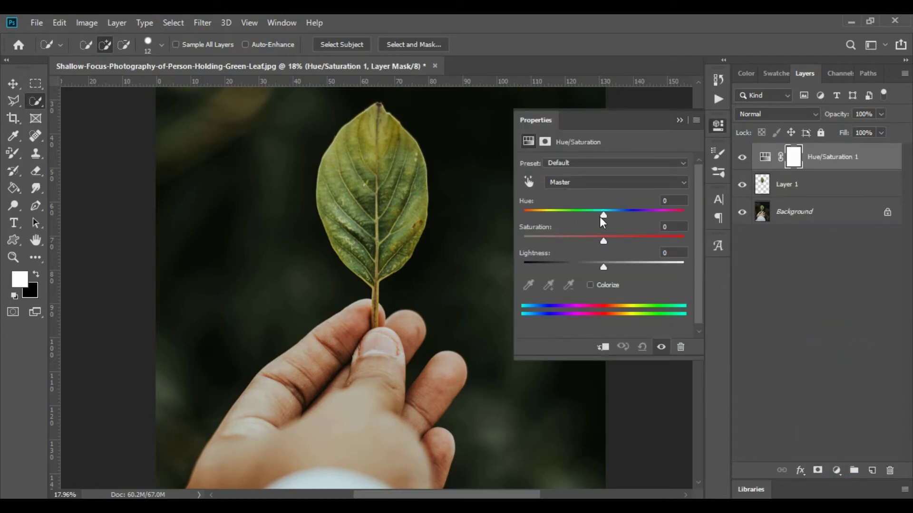
drag(600, 217, 635, 241)
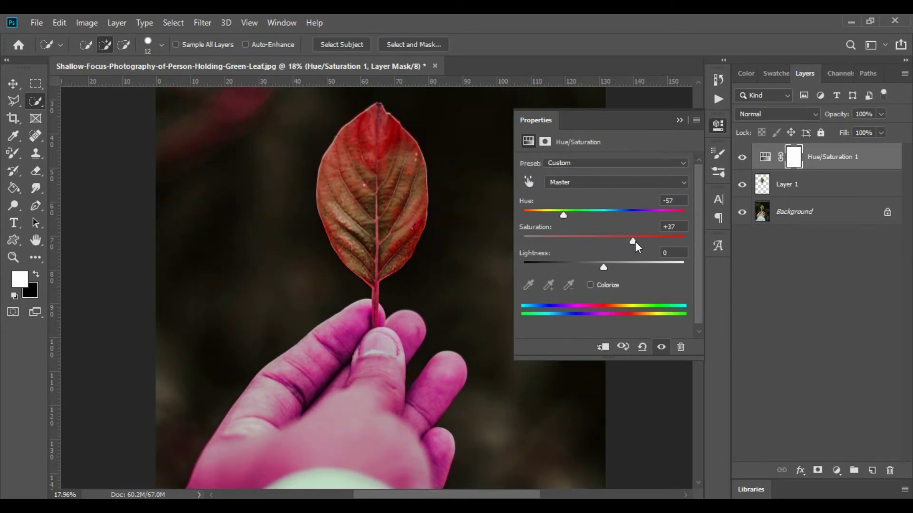
mouse_move(608, 270)
mouse_down()
mouse_move(592, 267)
mouse_move(608, 266)
mouse_up()
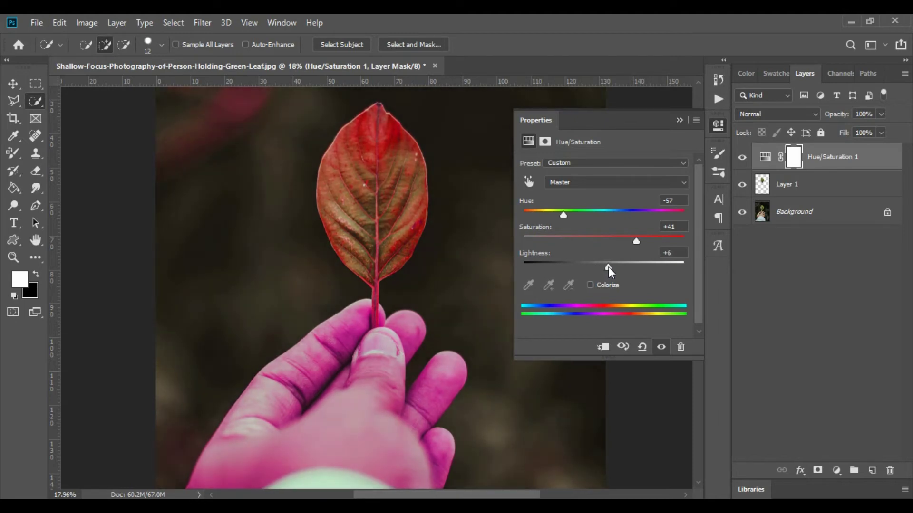
Clip the Hue/Saturation adjustment to the leaf layer and raise its saturation slightly
click(602, 349)
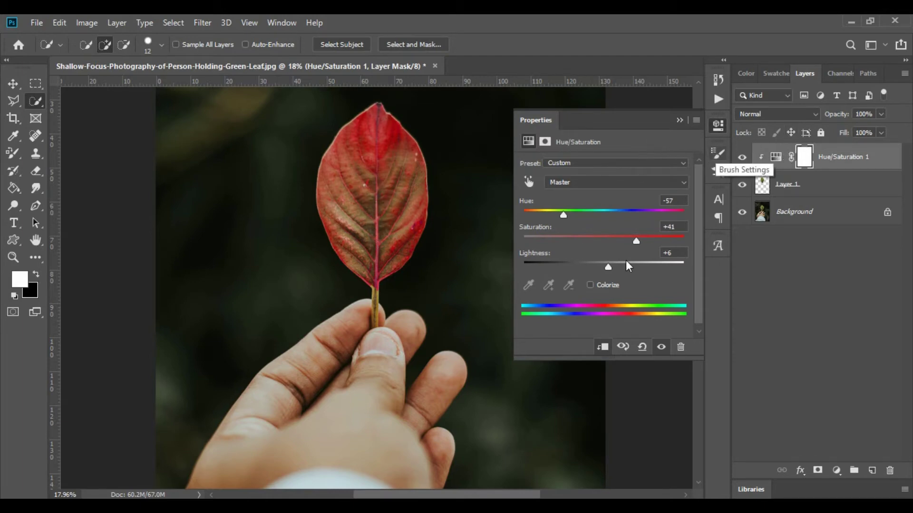
mouse_move(635, 241)
mouse_down()
mouse_move(614, 241)
mouse_move(651, 243)
mouse_move(616, 245)
mouse_move(640, 247)
mouse_up()
click(680, 120)
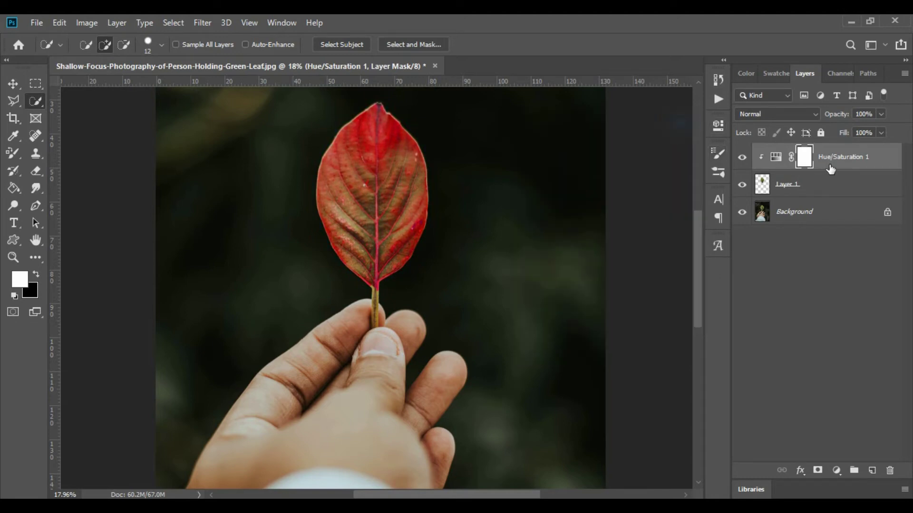
Delete the Hue/Saturation adjustment layer and the copied leaf layer
click(856, 157)
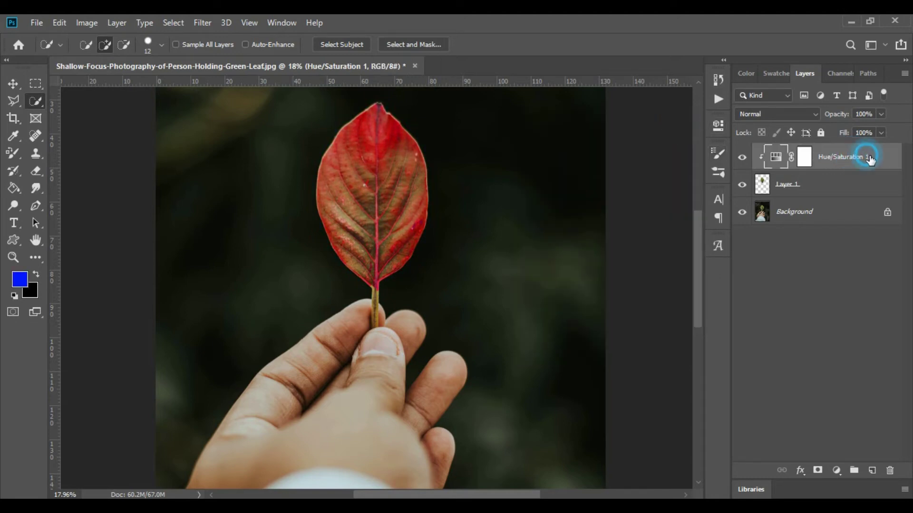
key(Delete)
key(Delete)
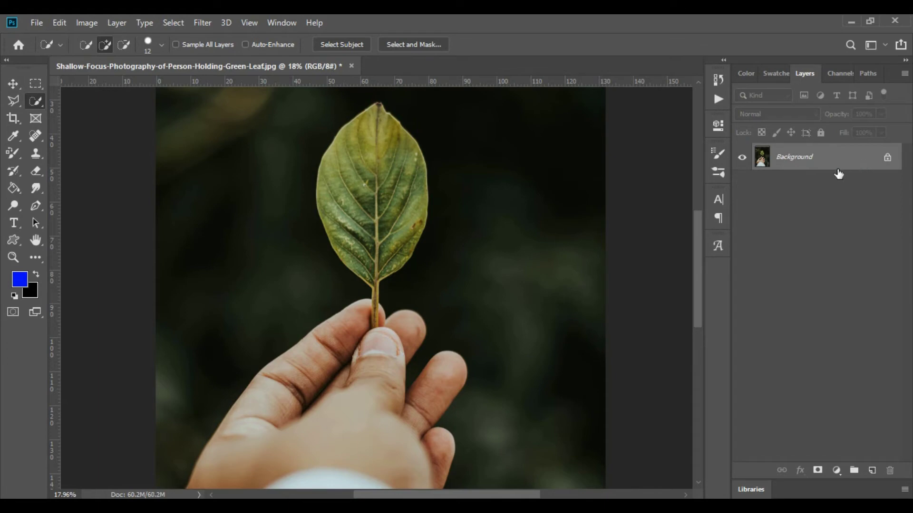
Try shifting the Red channel's black and white input levels in a Levels adjustment of the photo
key(ctrl+l)
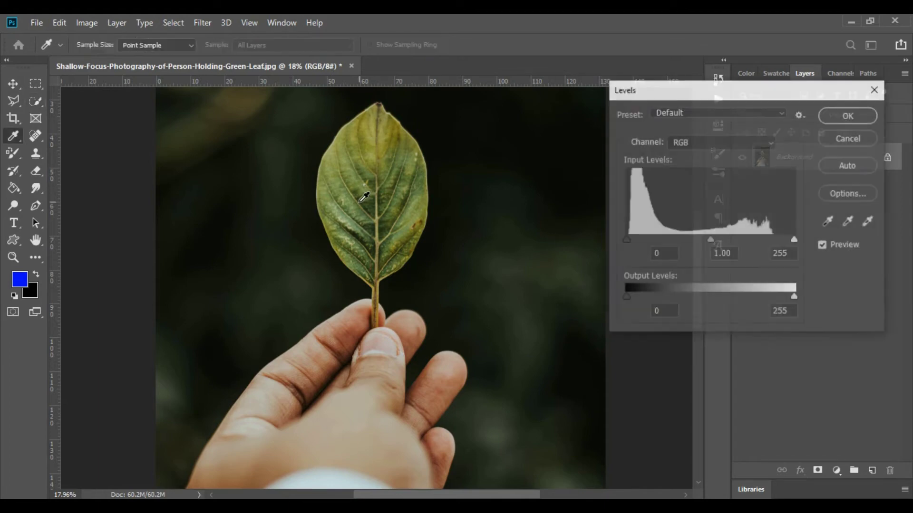
click(724, 143)
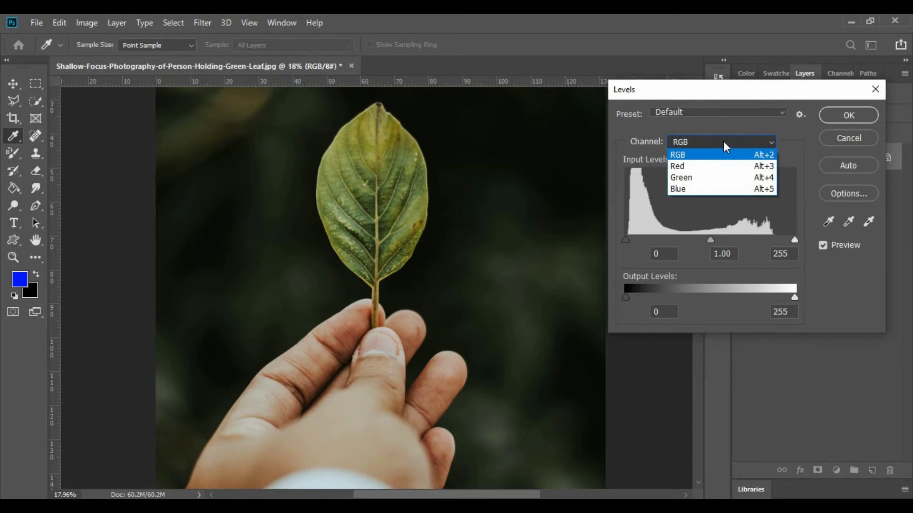
click(704, 164)
mouse_move(625, 241)
mouse_down()
mouse_move(743, 240)
mouse_move(613, 240)
mouse_up()
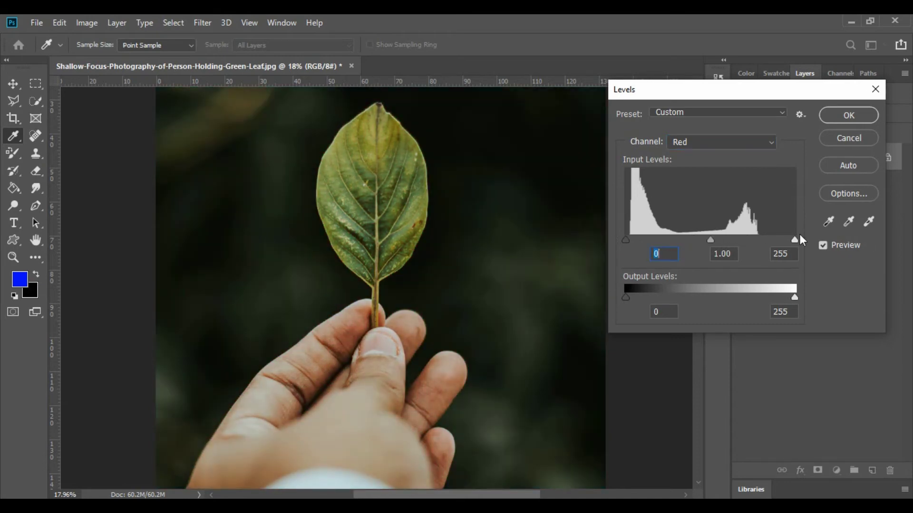
mouse_move(795, 239)
mouse_down()
mouse_move(711, 239)
mouse_move(790, 239)
mouse_up()
Try a white input level of 219 on the Green channel, and discard the Levels adjustment
click(723, 141)
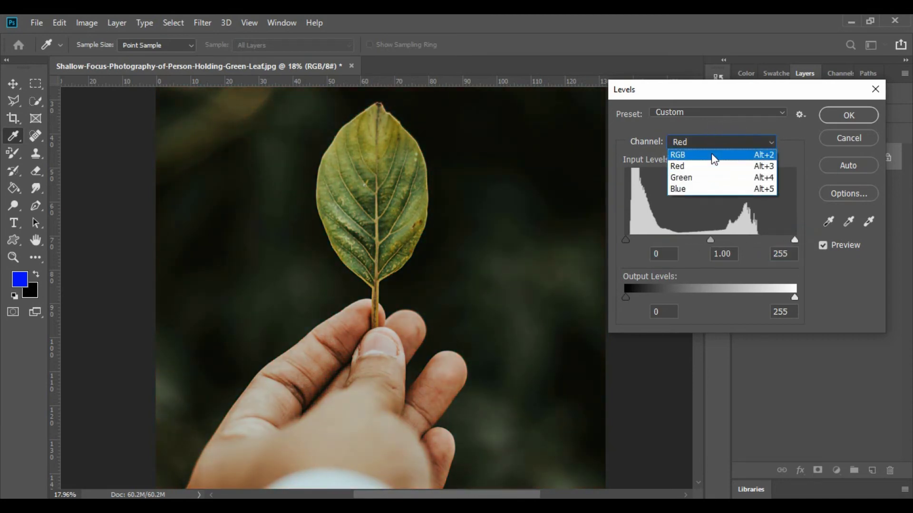
click(714, 177)
drag(795, 240, 770, 240)
mouse_move(625, 241)
mouse_down()
mouse_move(666, 241)
mouse_move(616, 242)
mouse_up()
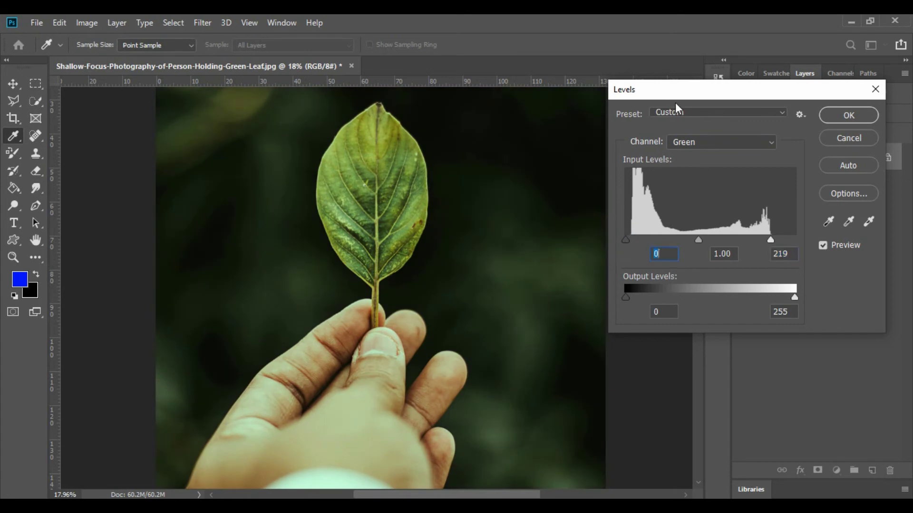
drag(683, 93, 659, 136)
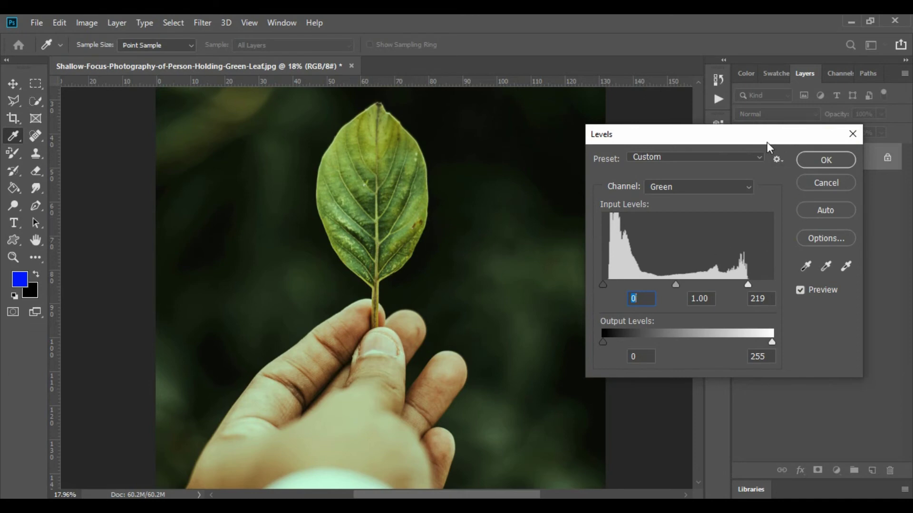
drag(766, 141, 695, 150)
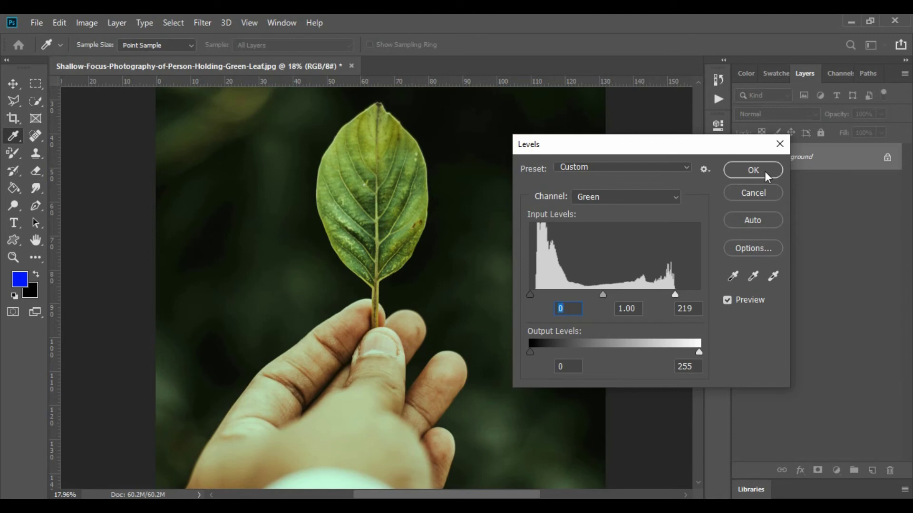
click(763, 190)
key(w)
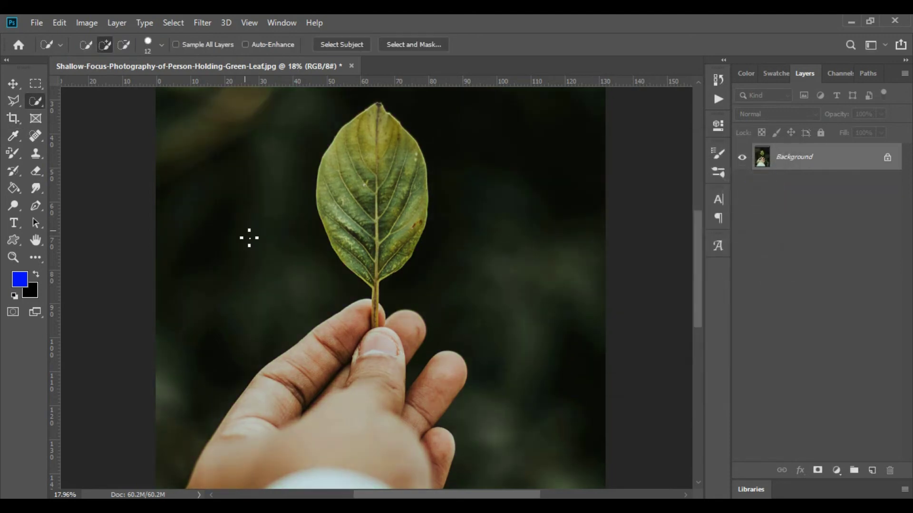
Try brightening the photo with Curves by raising an RGB midpoint to input 103, output 136
scroll(588, 280, down, 3)
scroll(588, 280, down, 1)
scroll(554, 273, up, 3)
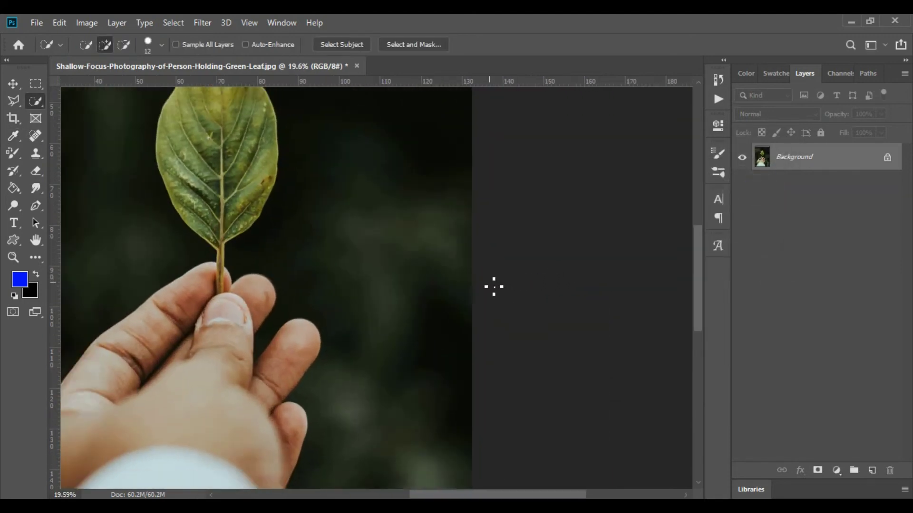
scroll(492, 285, down, 3)
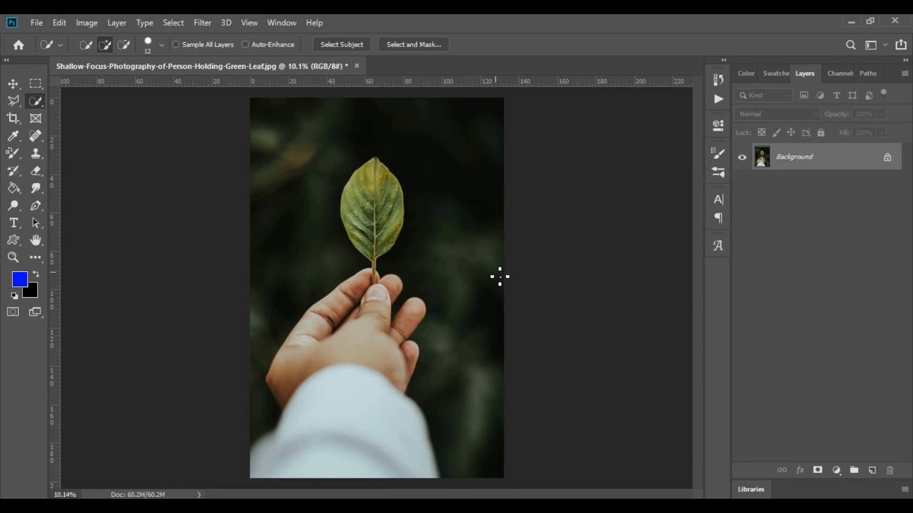
key(ctrl+m)
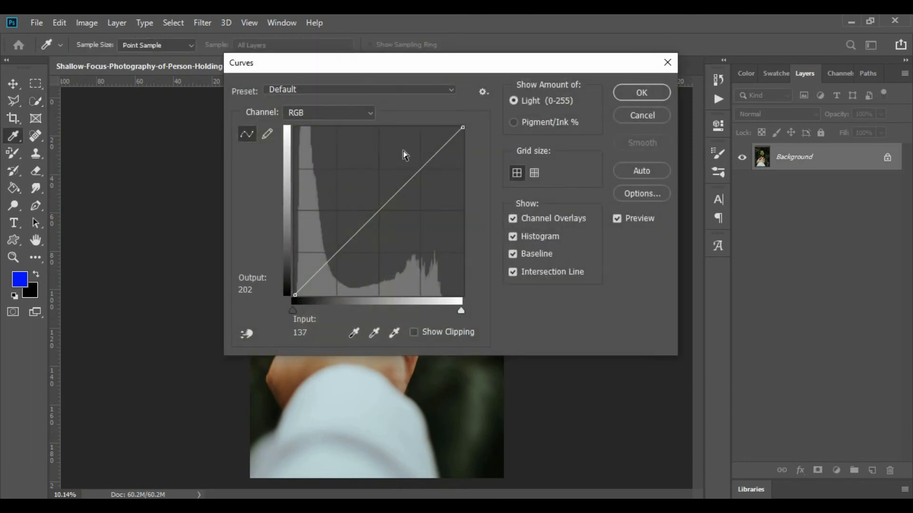
drag(360, 65, 589, 94)
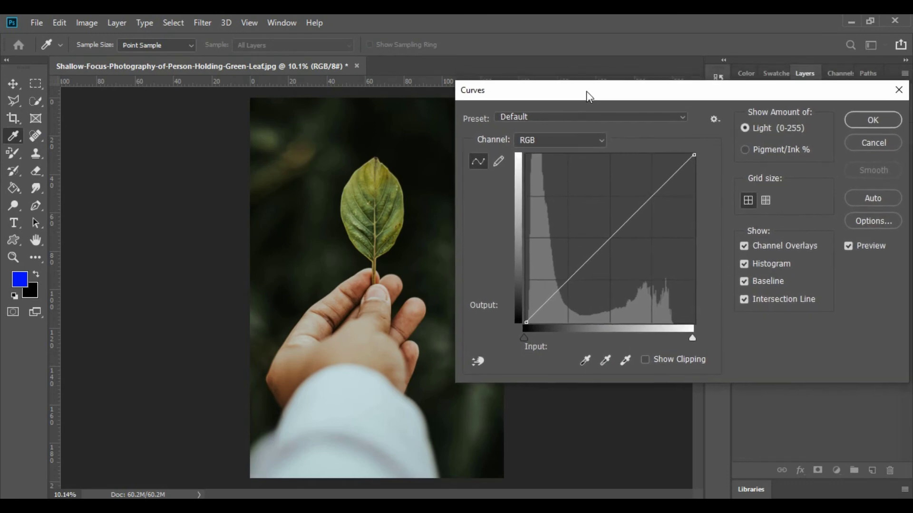
click(611, 236)
drag(602, 233, 594, 233)
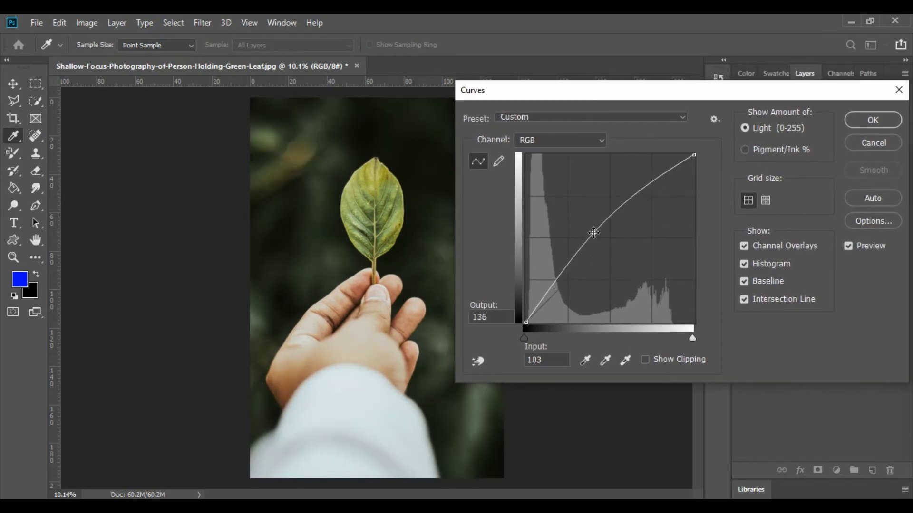
Try lowering the Green channel's curve at input 153 to output 137, and discard the Curves adjustment
click(567, 140)
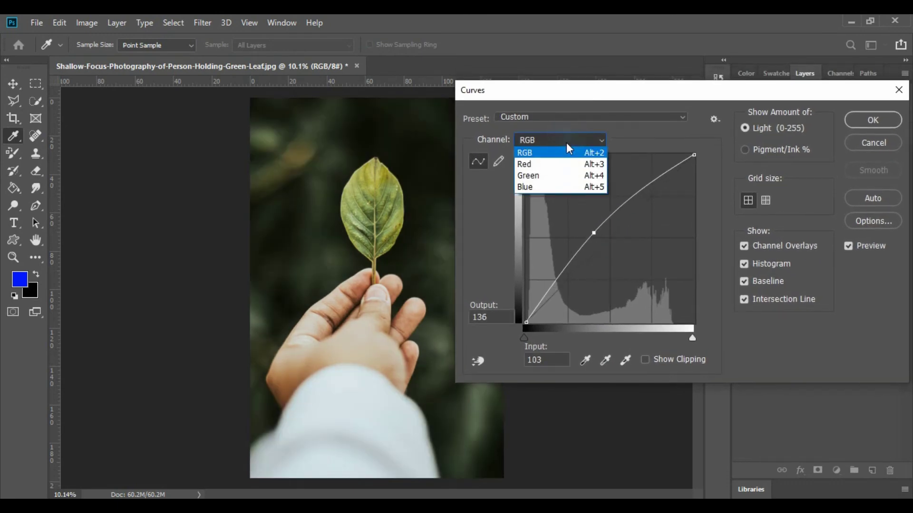
click(543, 176)
mouse_move(615, 231)
mouse_down()
mouse_move(595, 229)
mouse_move(618, 247)
mouse_move(591, 226)
mouse_move(607, 217)
mouse_move(630, 230)
mouse_up()
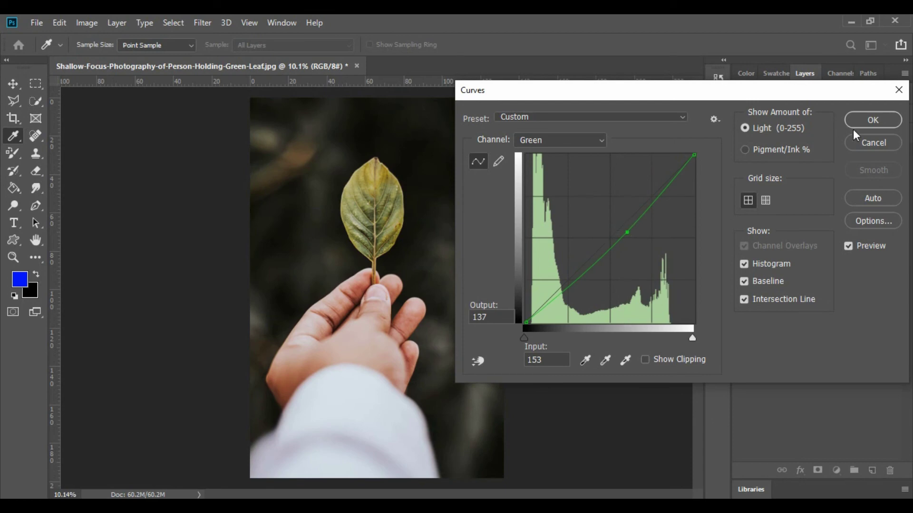
click(865, 138)
key(w)
scroll(477, 254, down, 3)
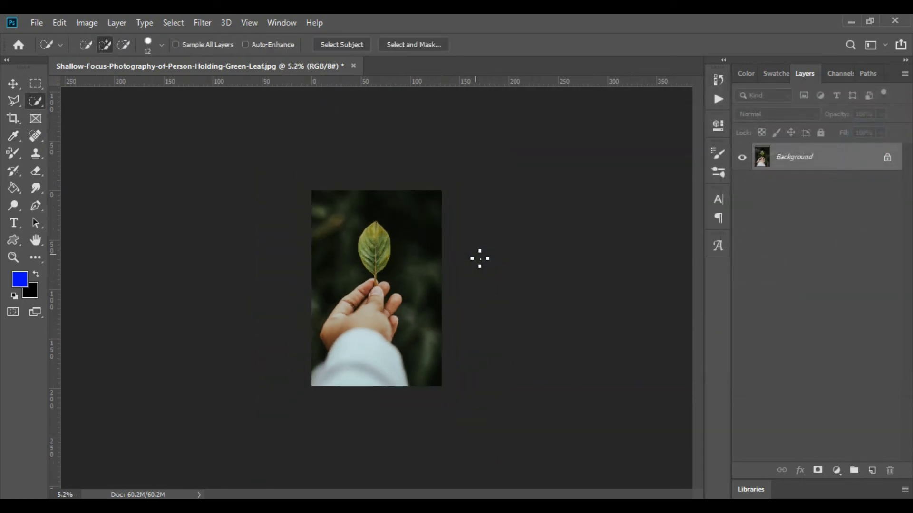
scroll(376, 262, up, 5)
scroll(382, 269, down, 2)
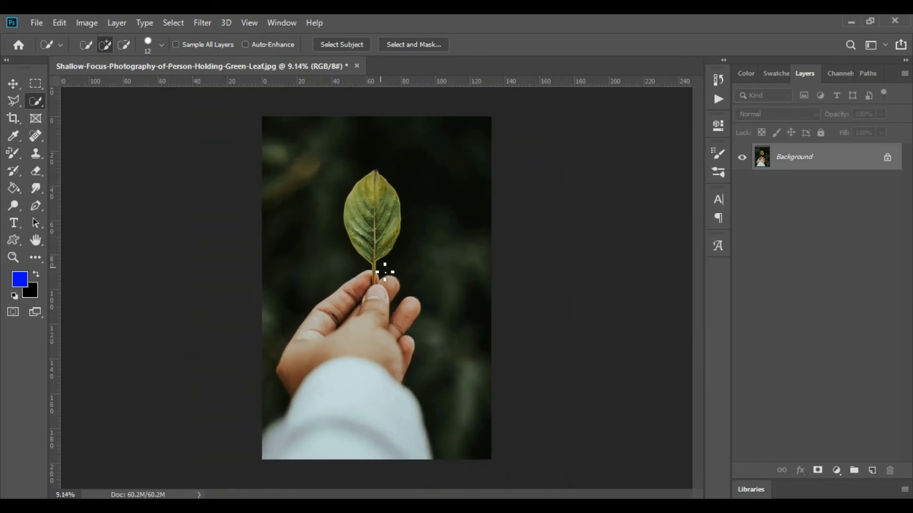
scroll(385, 272, up, 5)
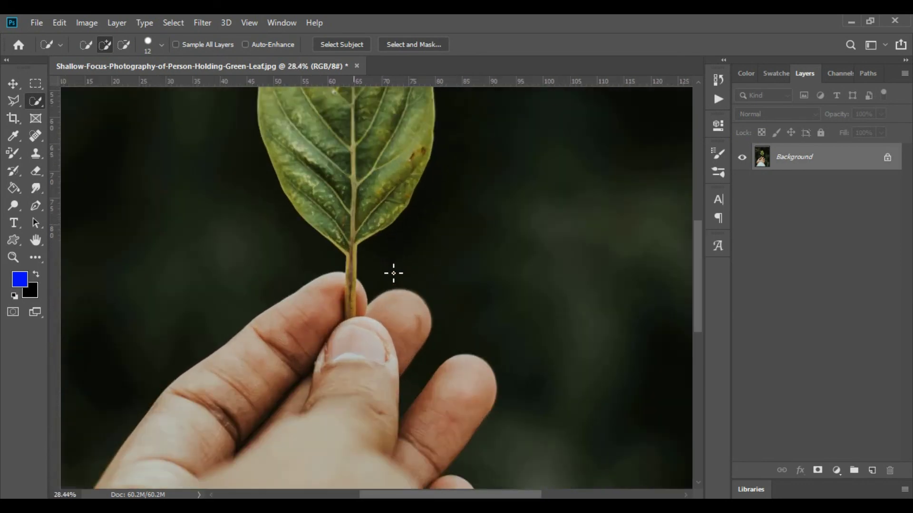
Convert the leaf photo's colour mode from RGB to CMYK Color
scroll(394, 273, down, 4)
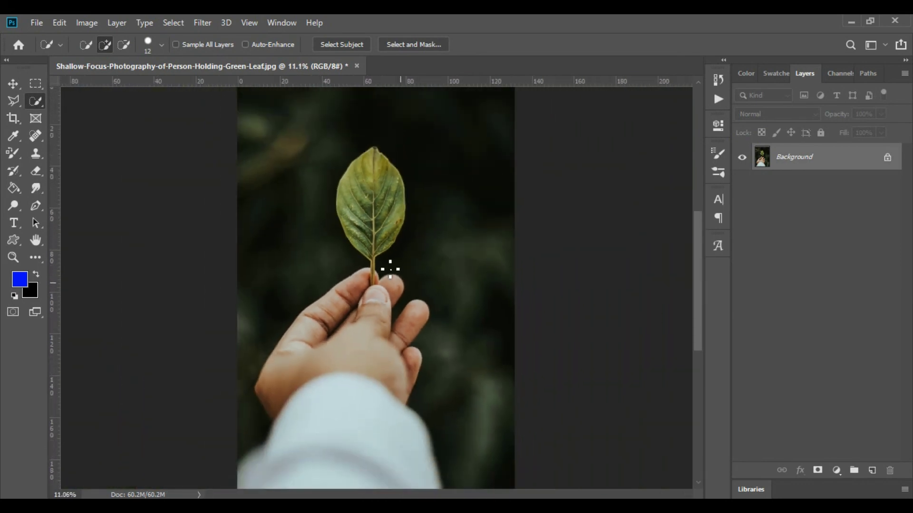
scroll(390, 270, down, 1)
scroll(390, 269, up, 3)
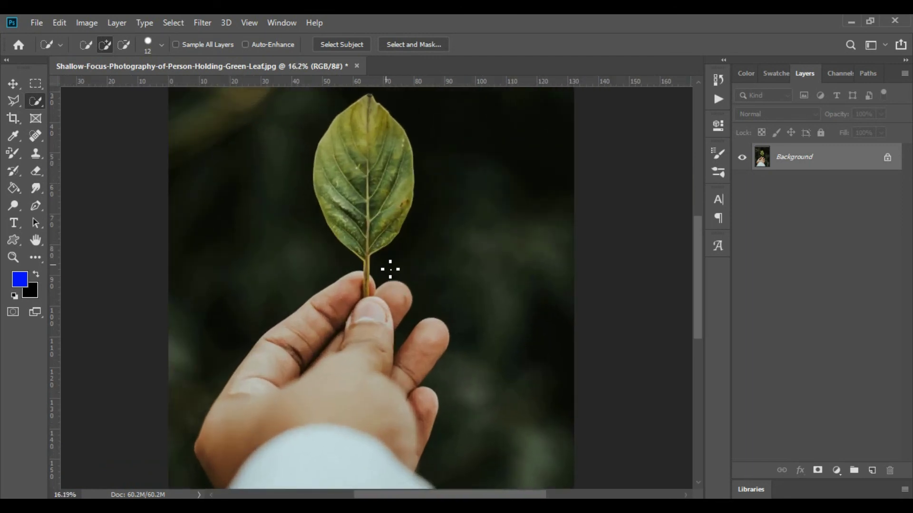
scroll(387, 267, down, 3)
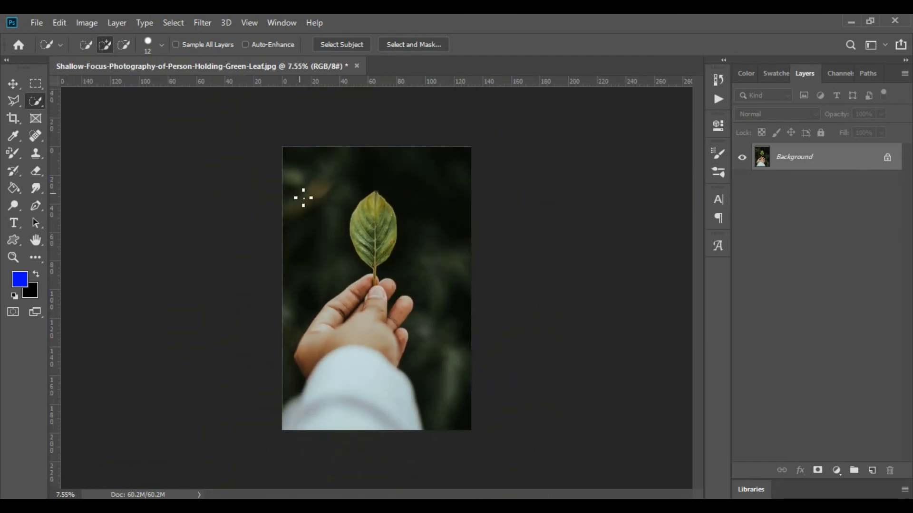
scroll(303, 197, up, 1)
click(81, 24)
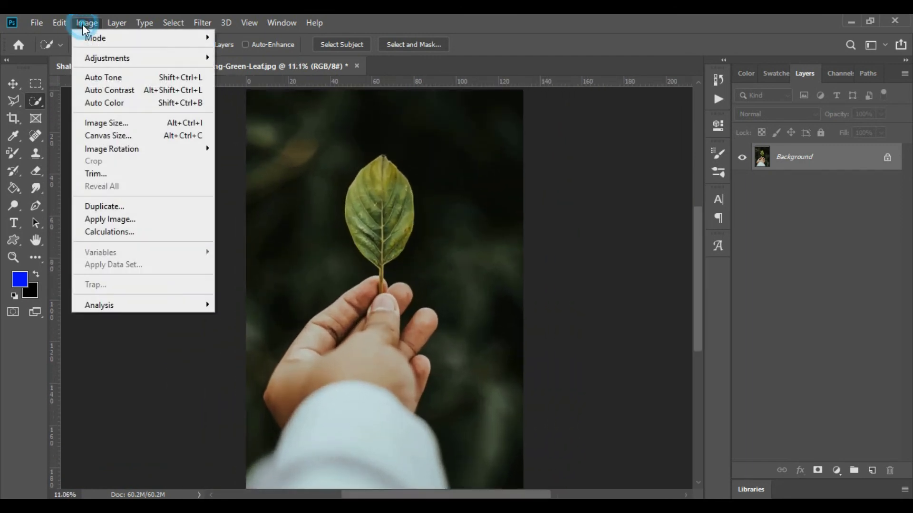
mouse_move(100, 39)
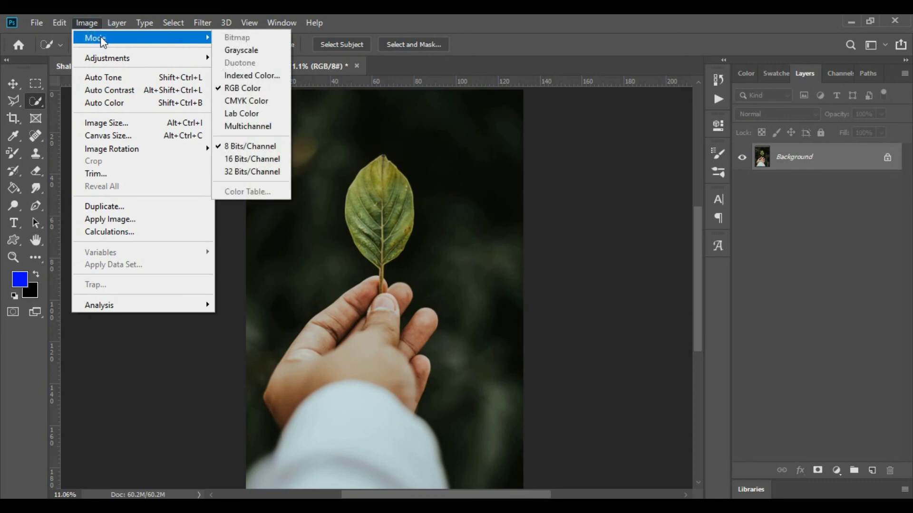
click(246, 101)
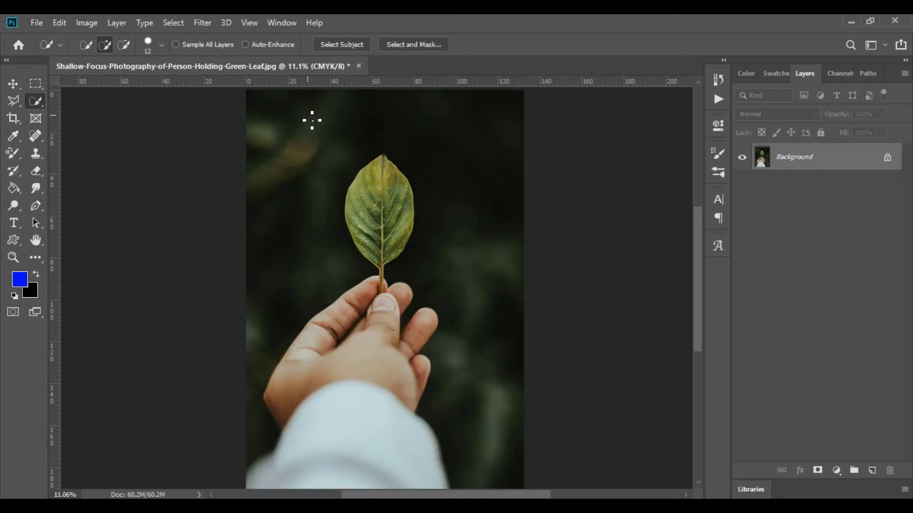
Examine which colour channels the Levels adjustment offers for the CMYK photo, and close it without changing anything
scroll(350, 255, down, 1)
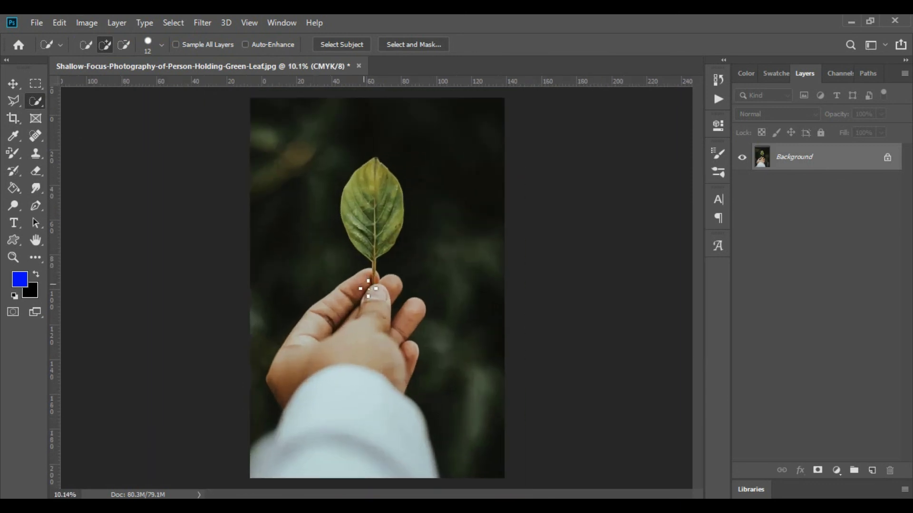
key(ctrl+l)
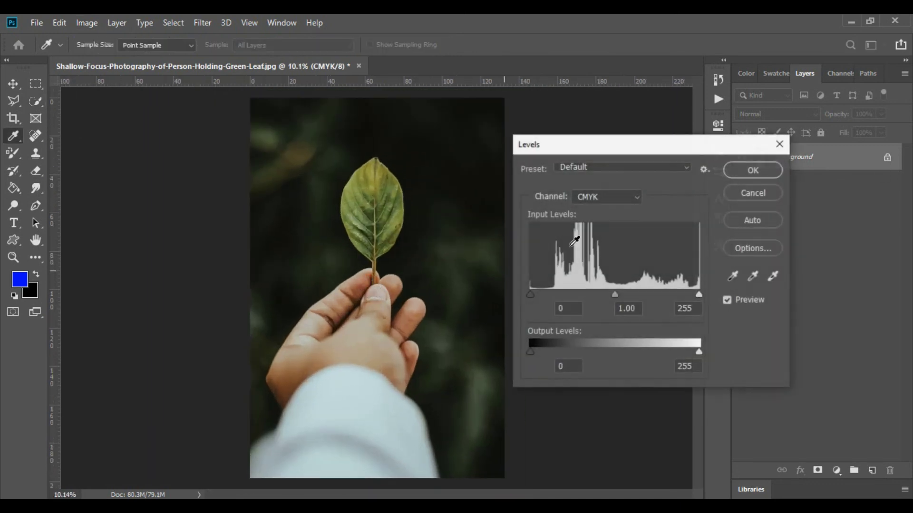
click(603, 199)
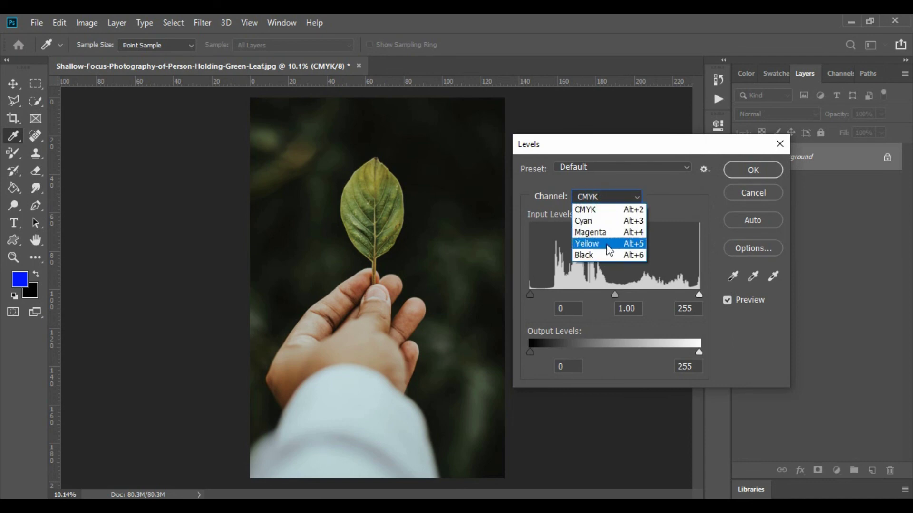
click(770, 189)
click(756, 193)
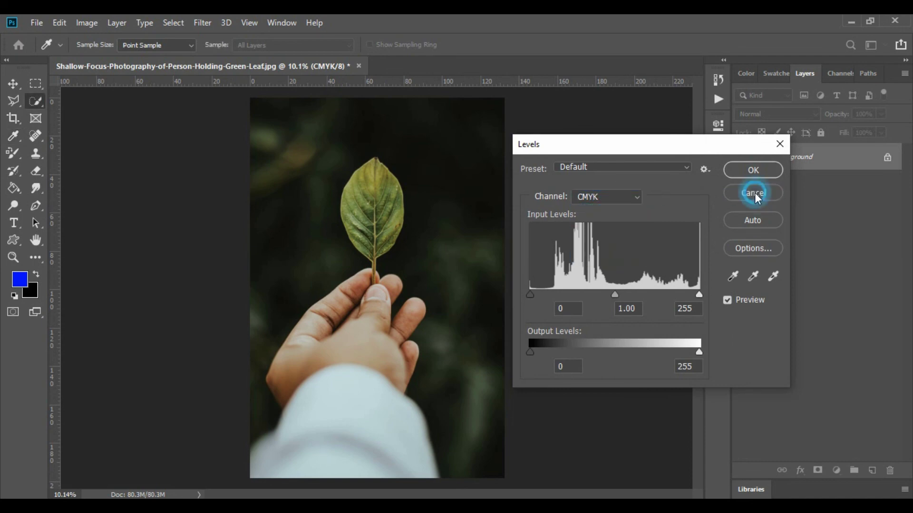
Check the list of CMYK channels available in a Curves adjustment, cancel it, and return to the Quick Selection tool
key(ctrl+m)
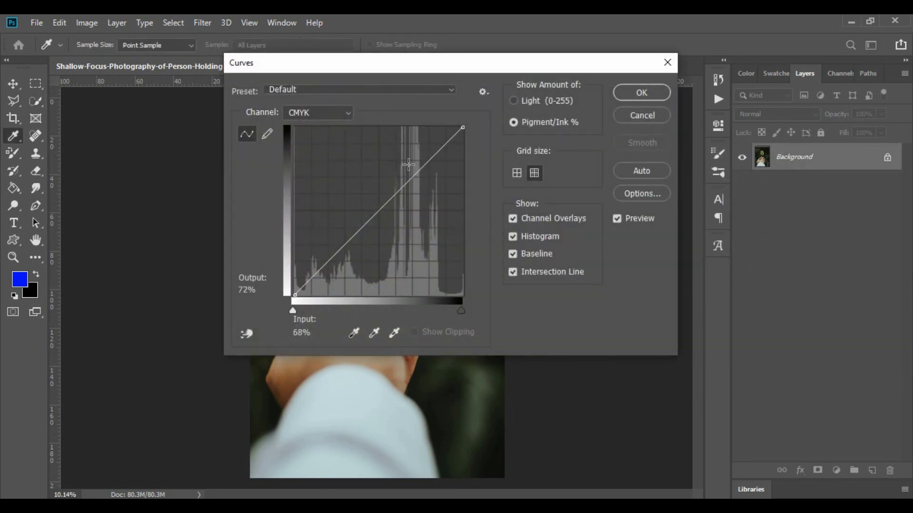
click(327, 114)
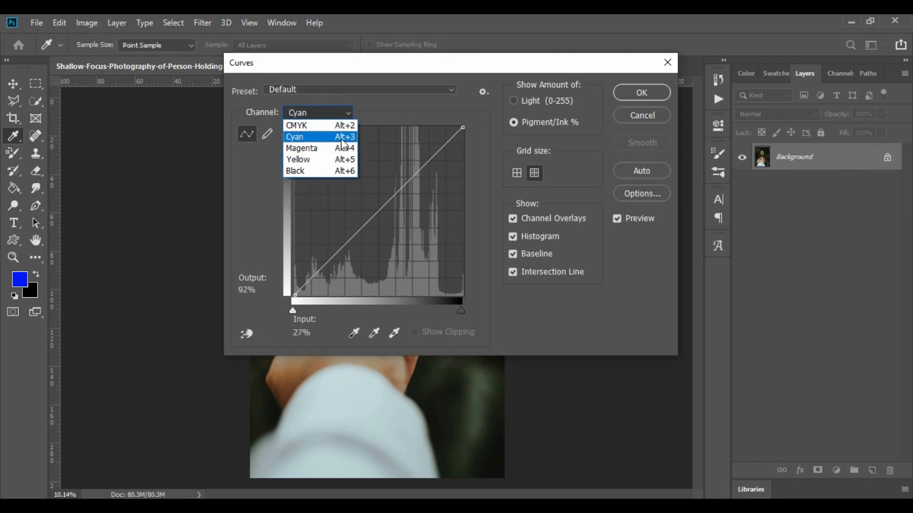
click(649, 116)
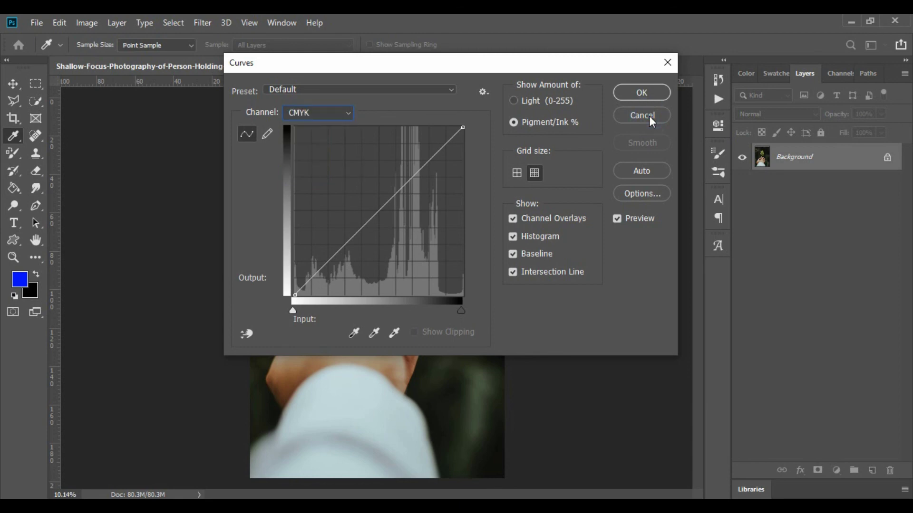
click(649, 115)
key(w)
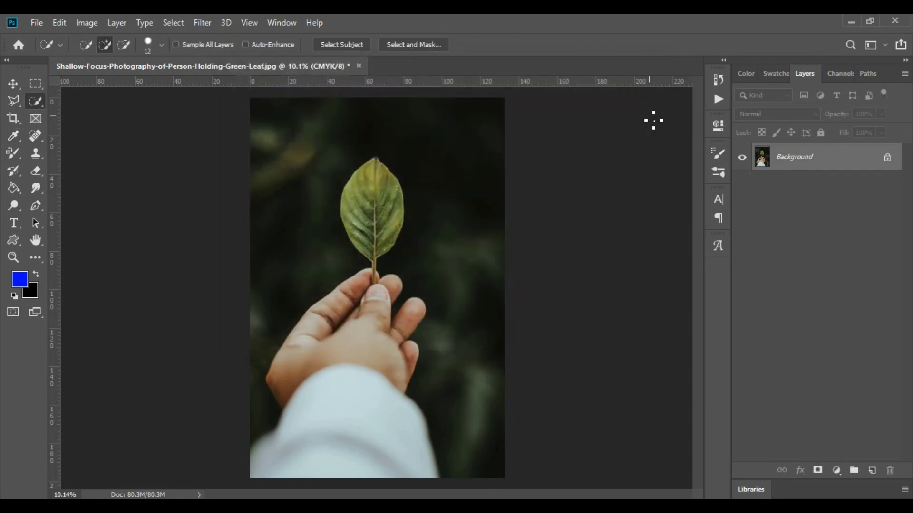